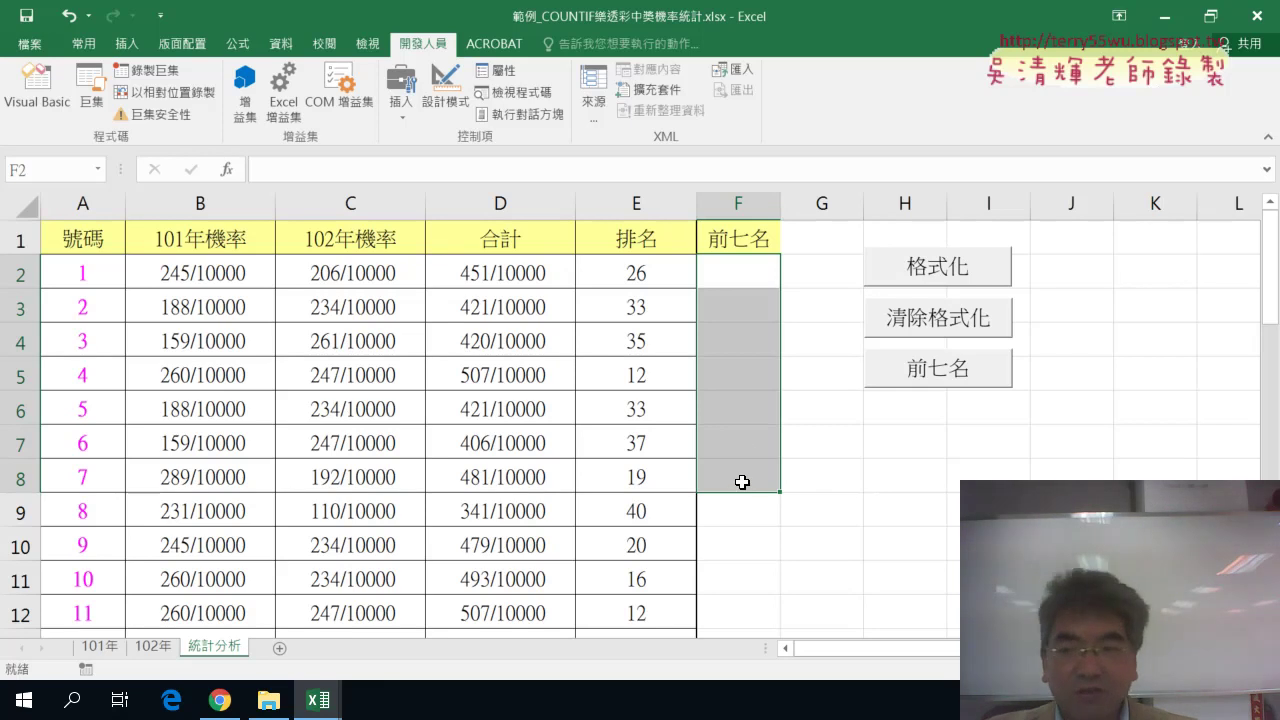
- Open the VBA editor showing Module1 with the 格式化, 清除格式化 and 前七名 macros
left_click(42, 112)
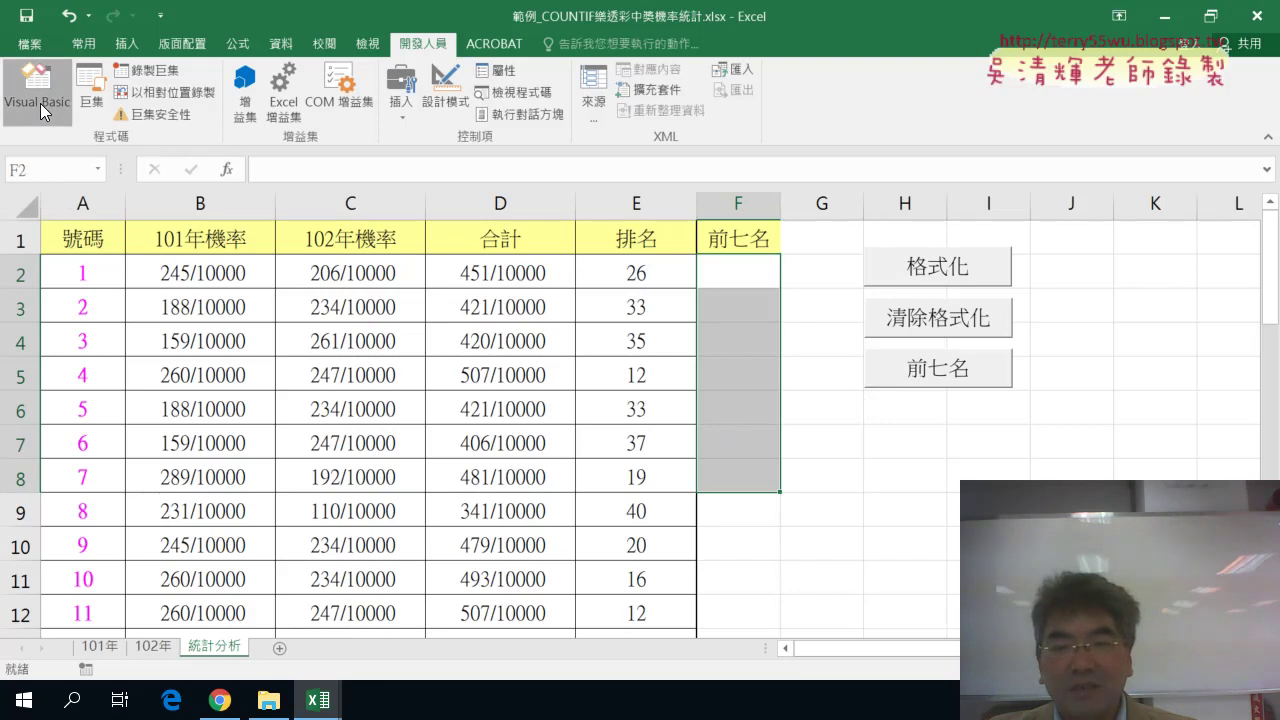
left_click_drag(595, 118, 428, 80)
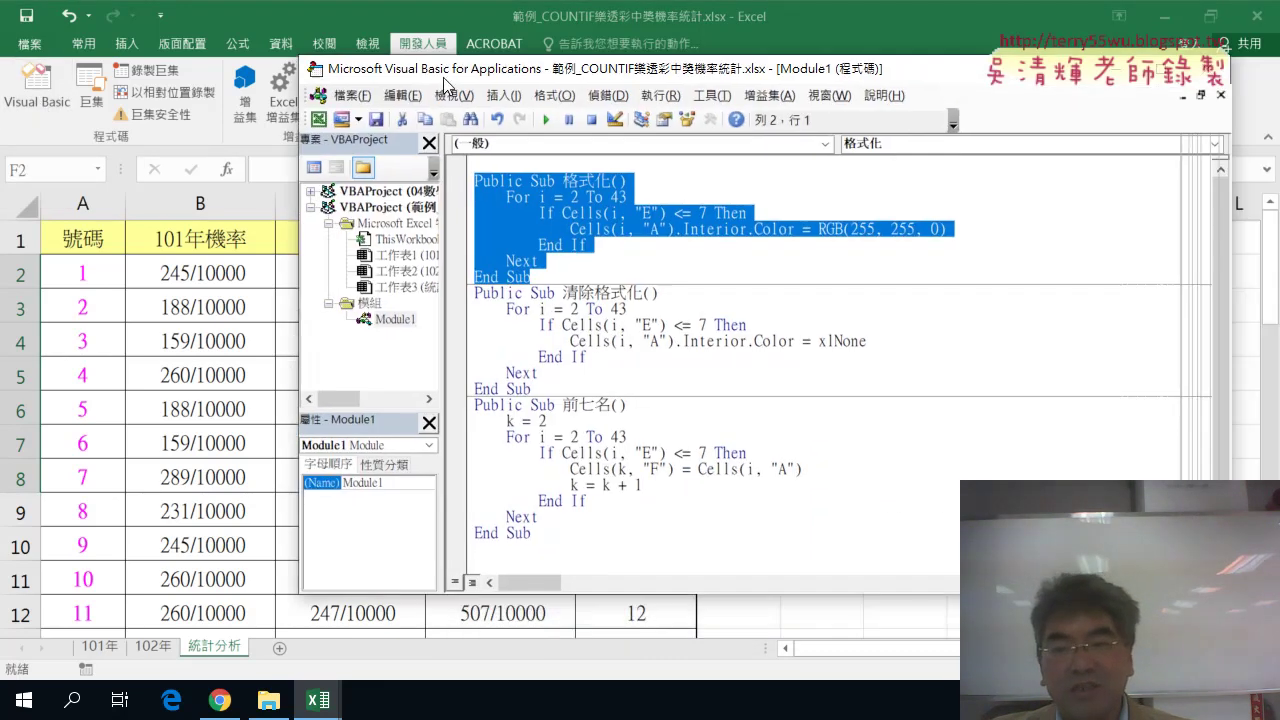
- Delete the old 前七名 macro and copy the whole 格式化 macro below the last End Sub
left_click_drag(528, 532, 457, 410)
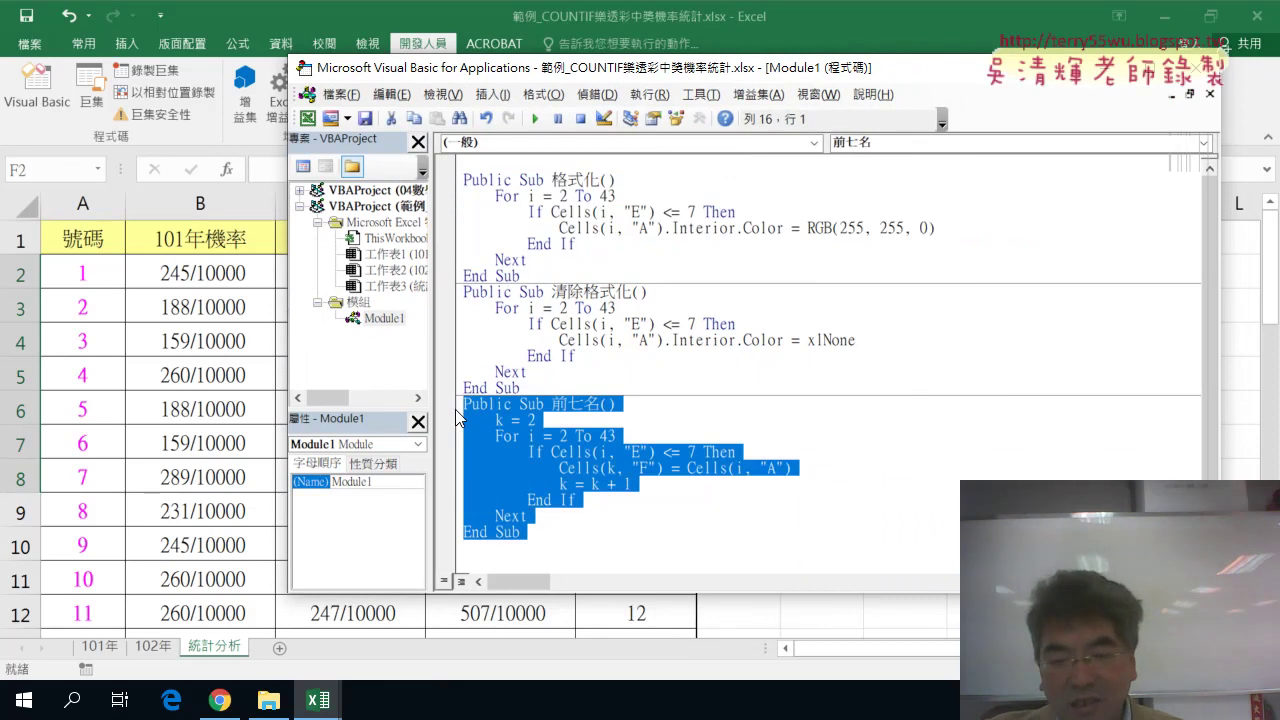
key("Delete")
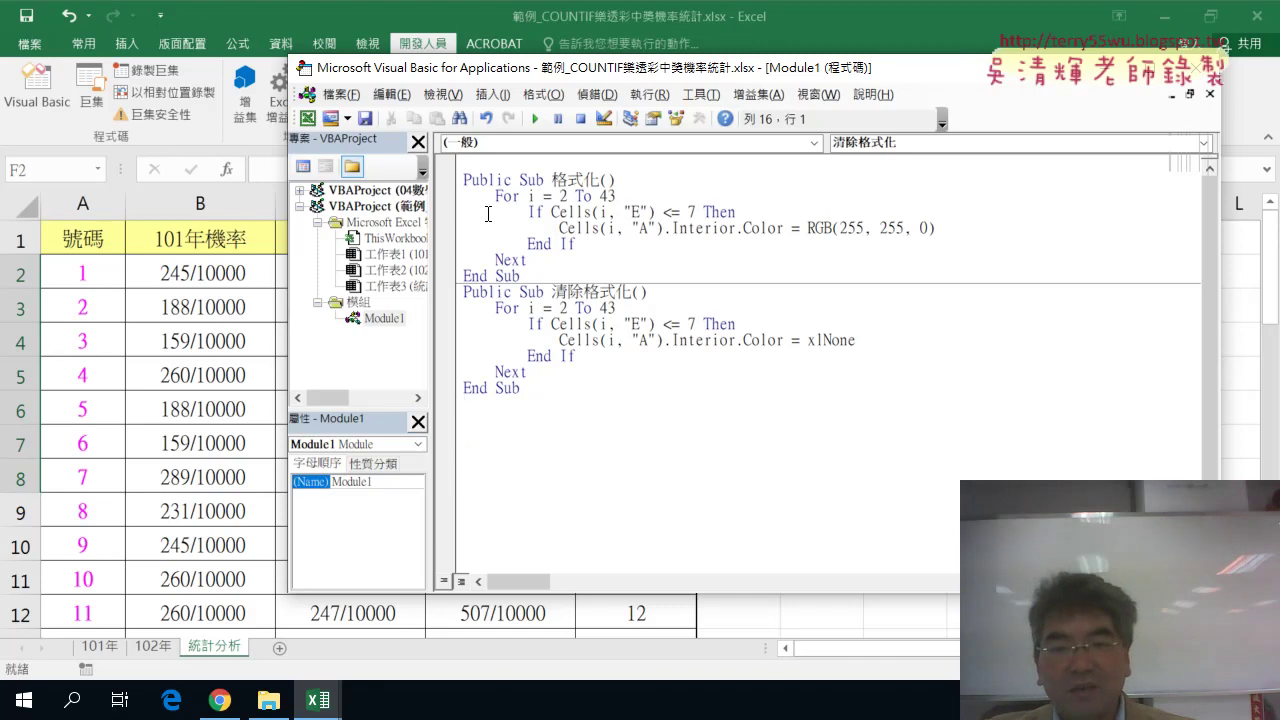
left_click_drag(533, 276, 462, 180)
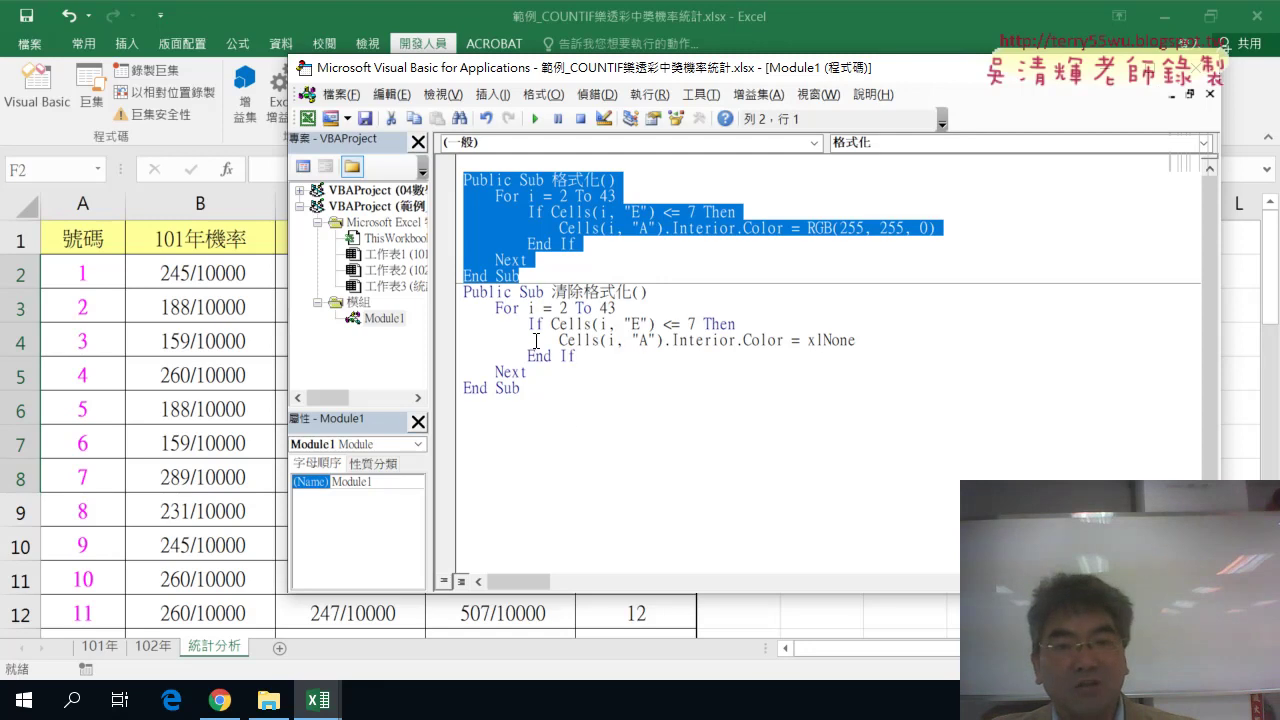
mouse_move(510, 245)
left_mouse_down()
mouse_move(490, 420)
mouse_move(598, 404)
left_mouse_up()
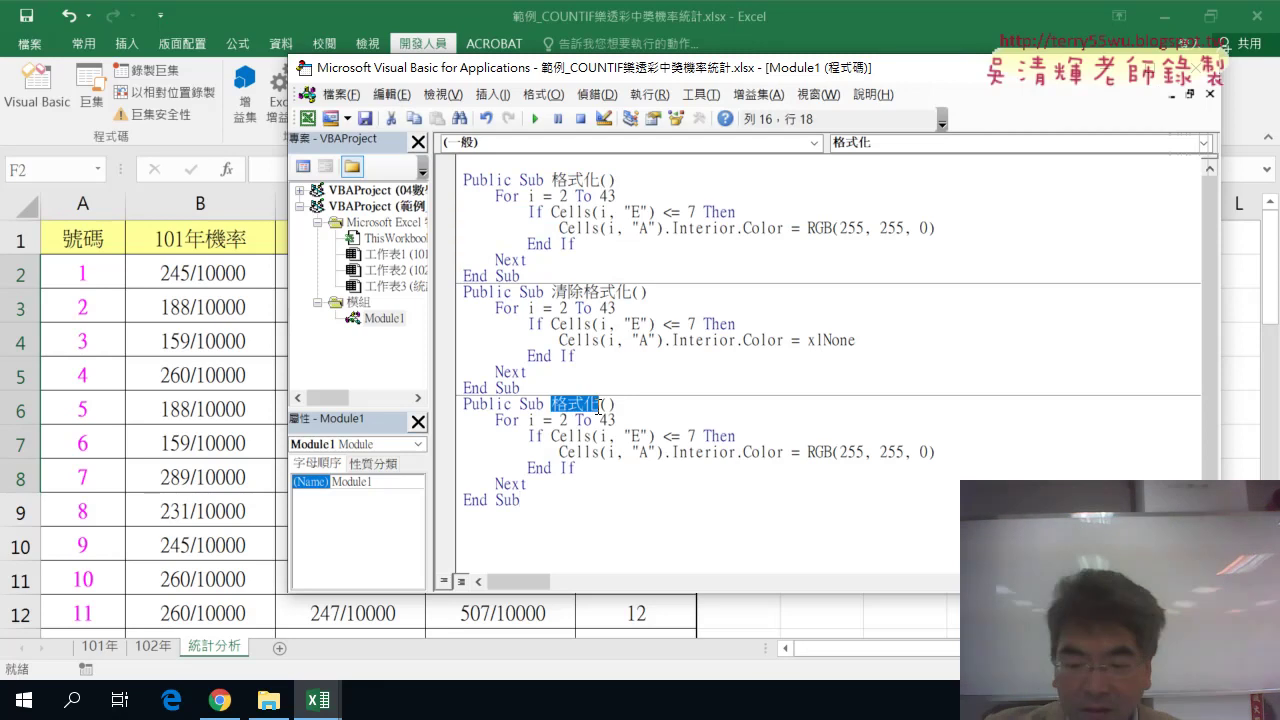
- Rename the copied macro's header to 前七名 using the Chinese input method
type("fu")
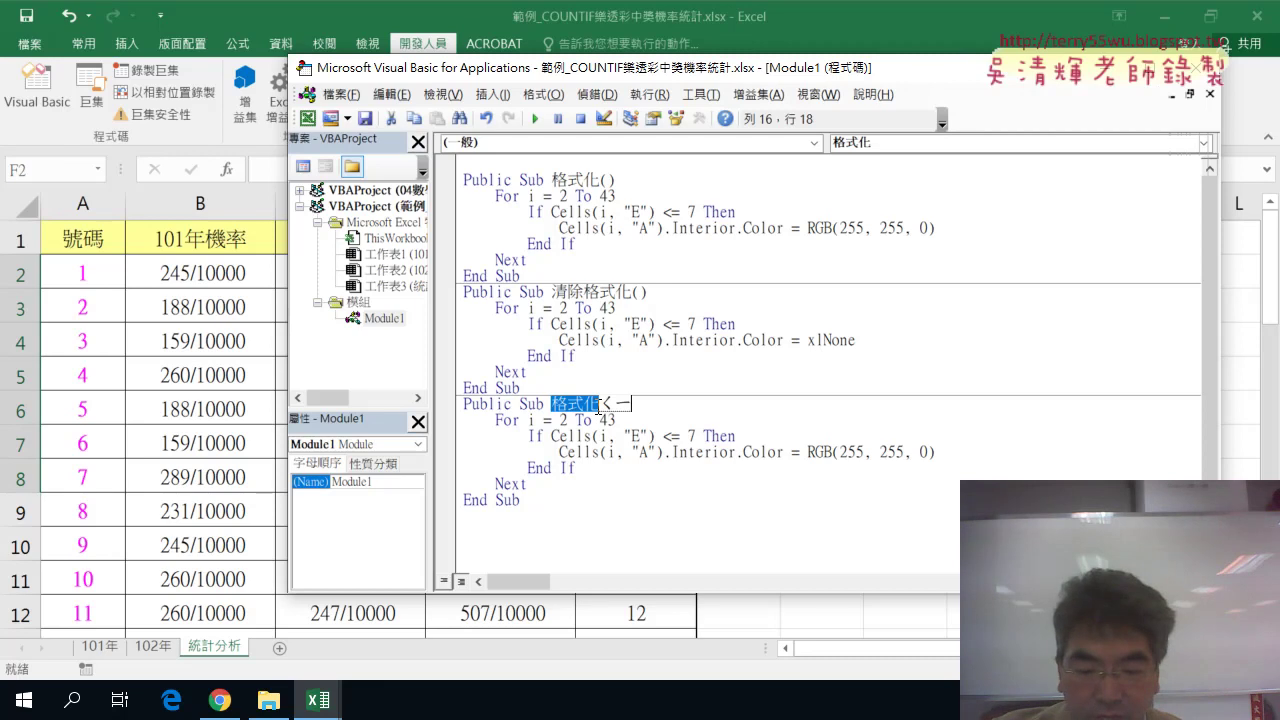
key("BackSpace")
key("BackSpace")
type("fu06fu ")
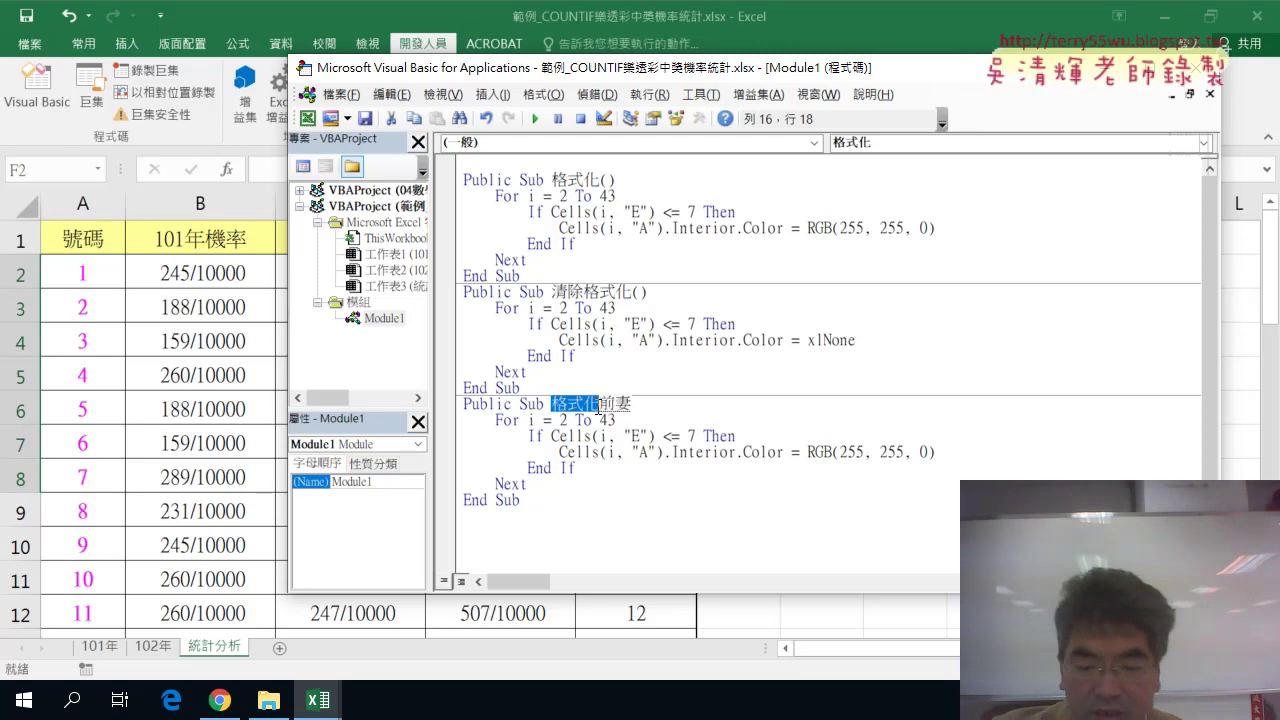
type("au/6")
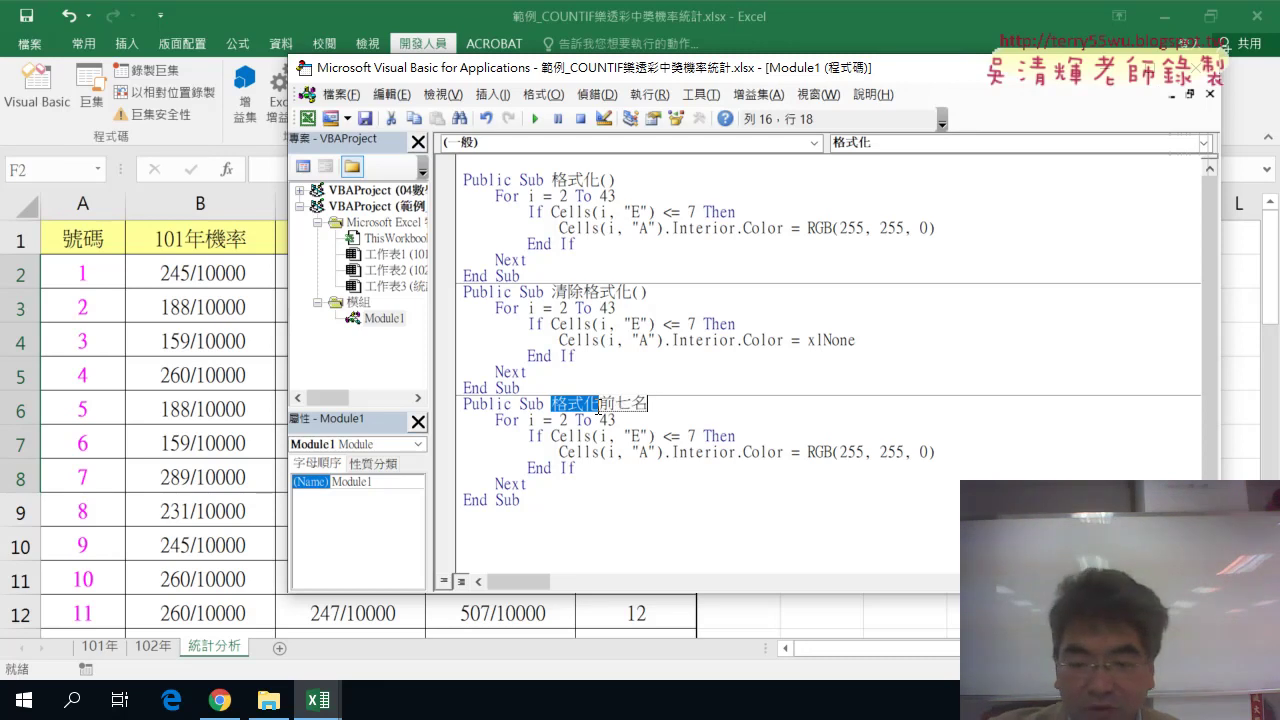
key("Return")
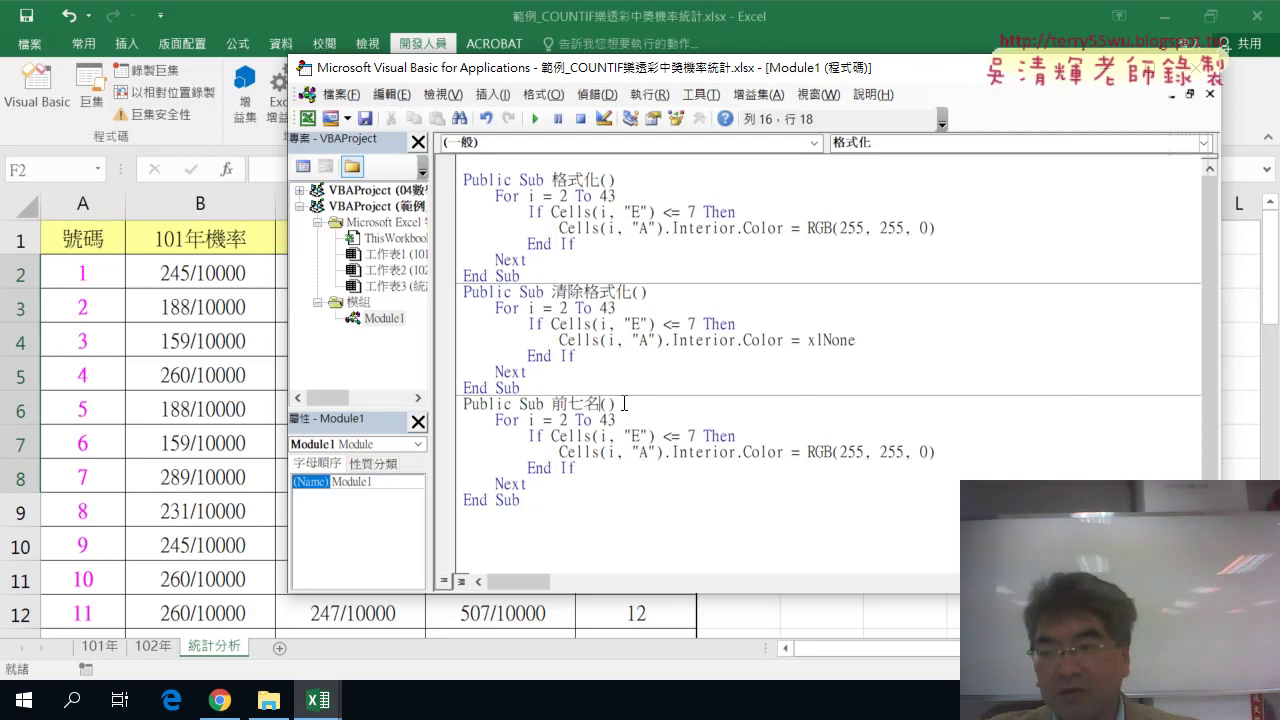
- Narrow the VBA window and Project pane and move it right so columns A–F stay visible
left_click_drag(1219, 418, 990, 419)
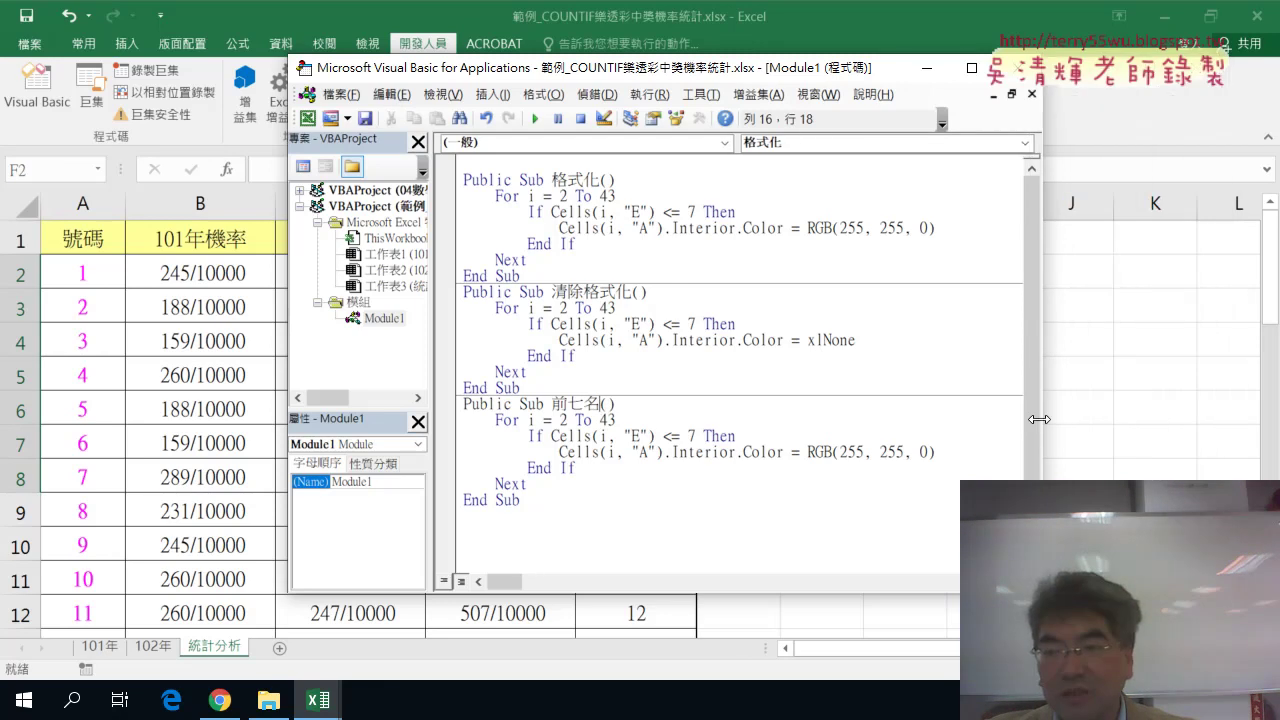
left_click_drag(577, 75, 958, 87)
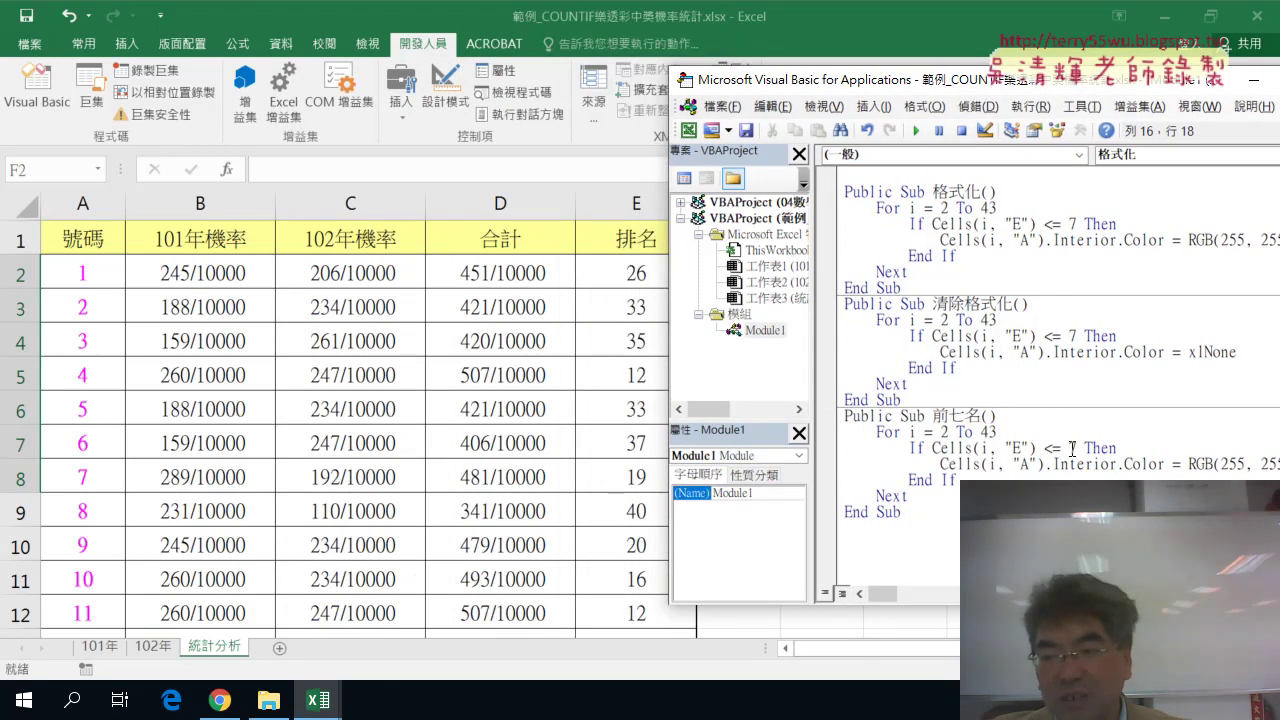
mouse_move(1076, 448)
left_mouse_down()
mouse_move(932, 452)
mouse_move(1228, 464)
left_mouse_up()
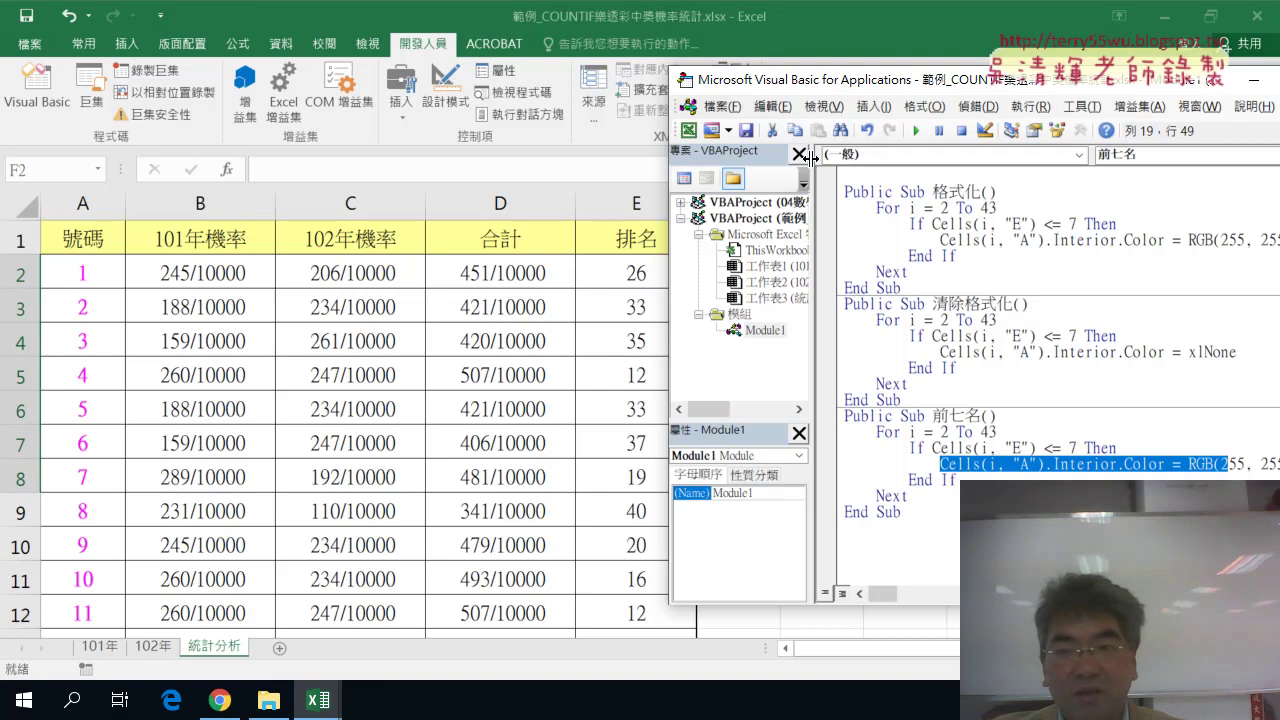
left_click_drag(810, 207, 742, 207)
left_click_drag(748, 89, 858, 97)
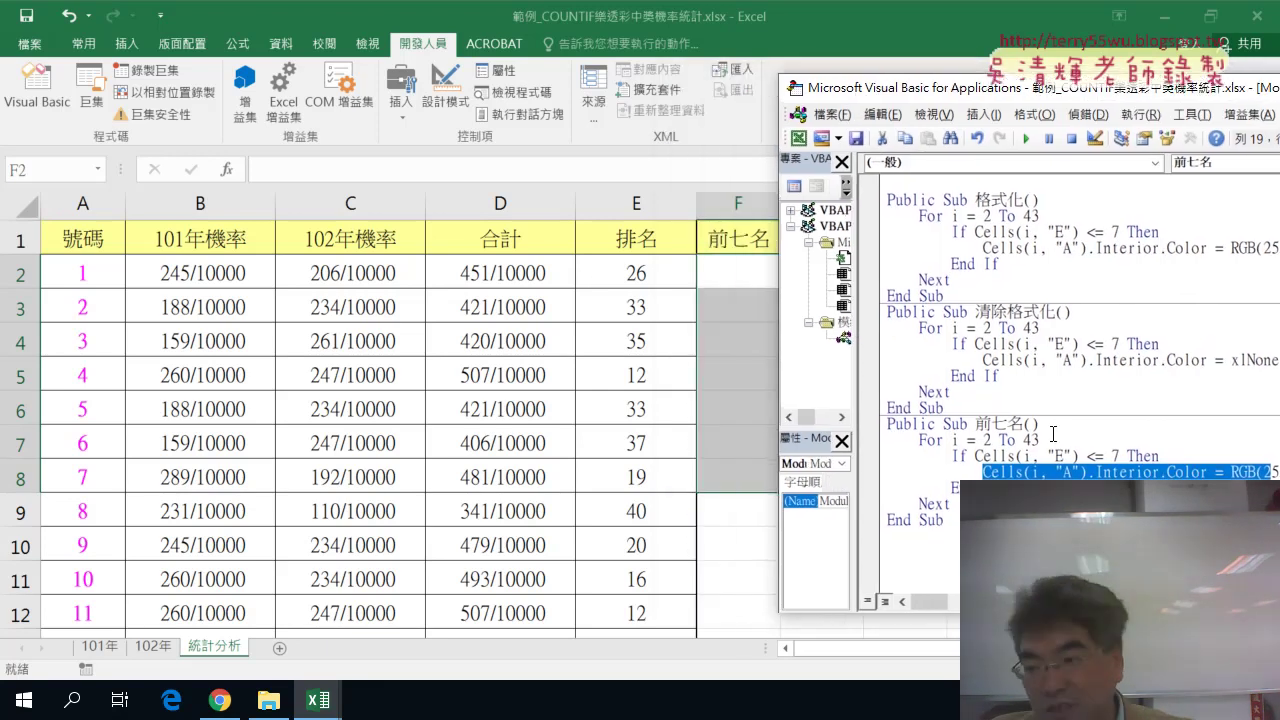
left_click_drag(1090, 471, 982, 471)
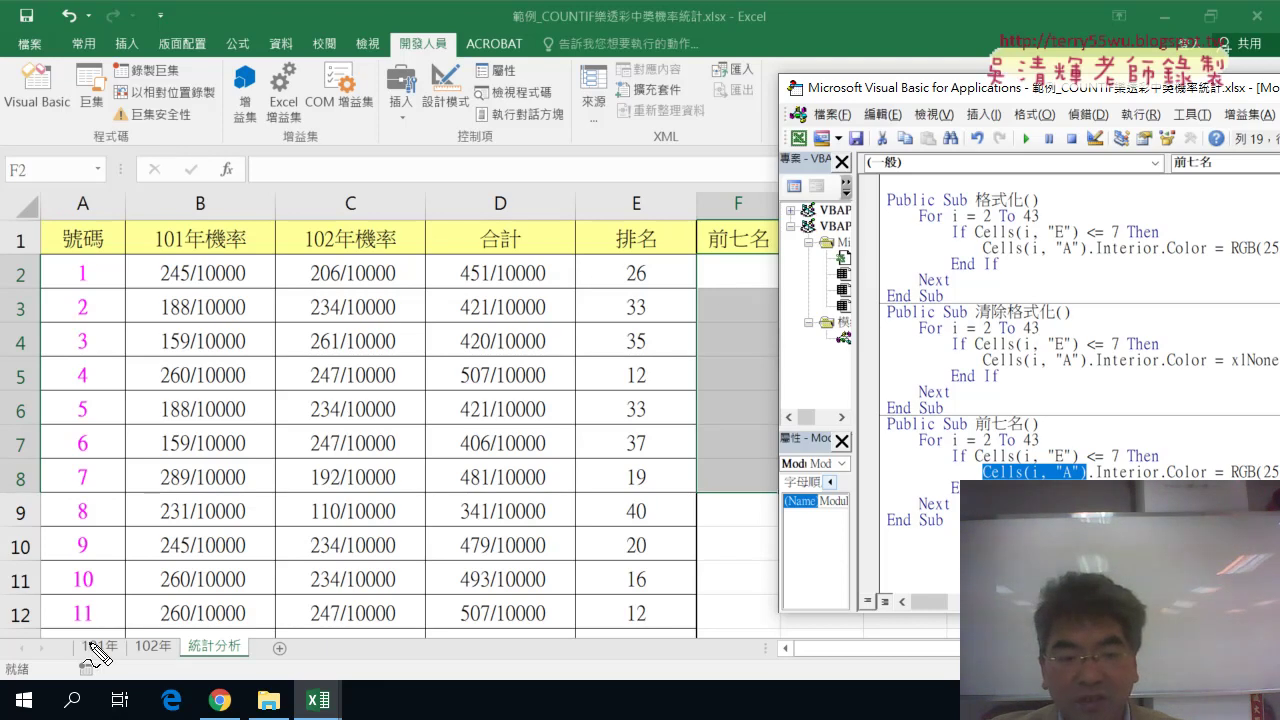
- Sketch how top-seven numbers fill F2 then F3, erase the marks, and move the editor back left
mouse_move(89, 643)
left_mouse_down()
mouse_move(300, 275)
mouse_move(736, 287)
left_mouse_up()
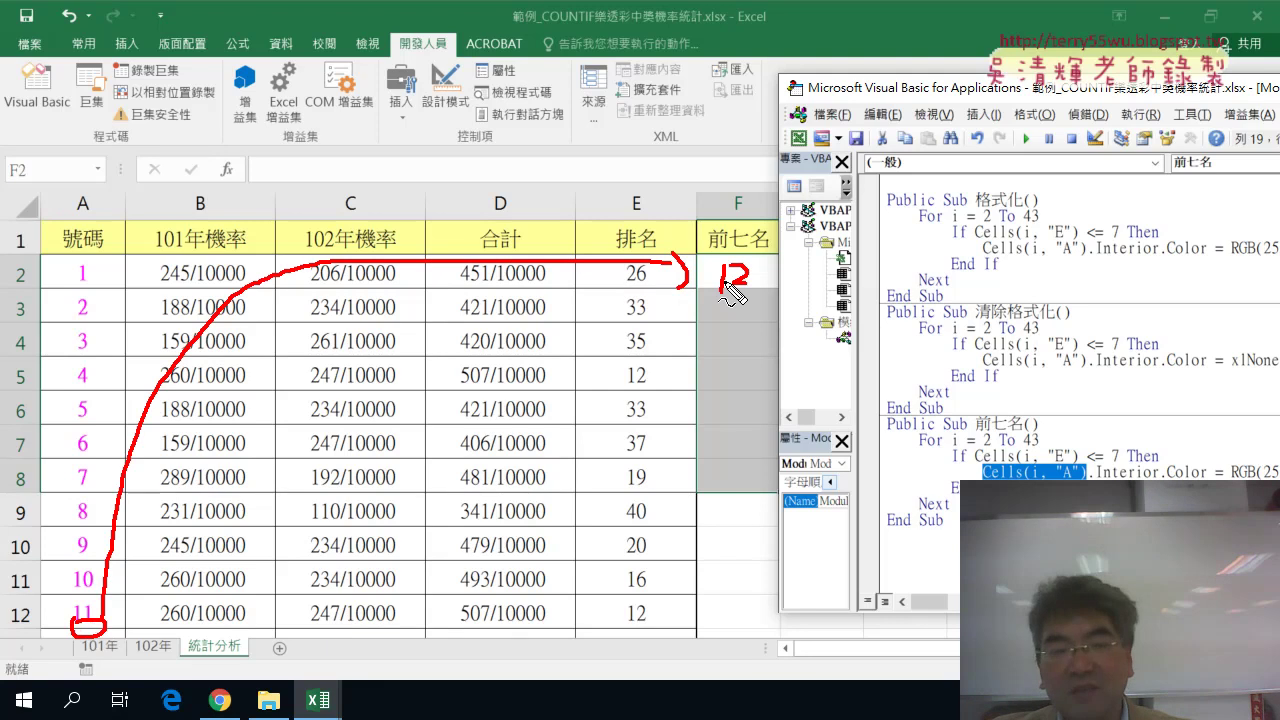
left_click_drag(688, 262, 722, 300)
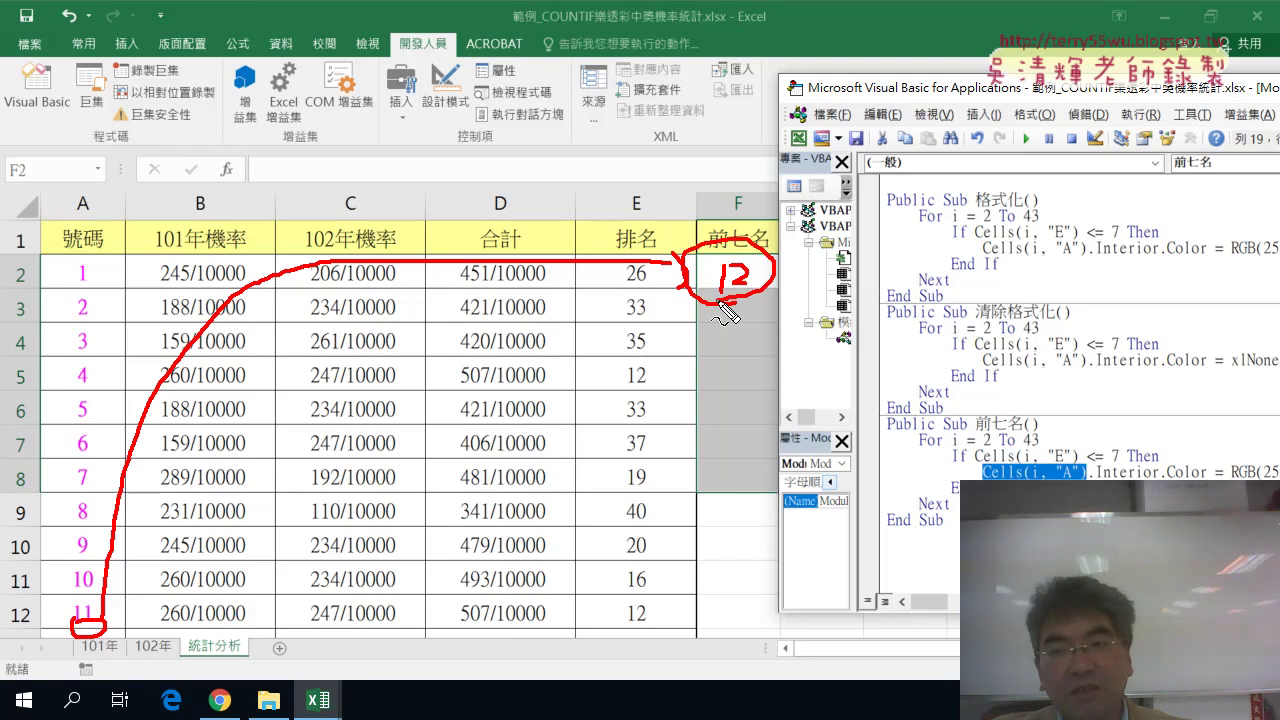
left_click_drag(746, 190, 738, 186)
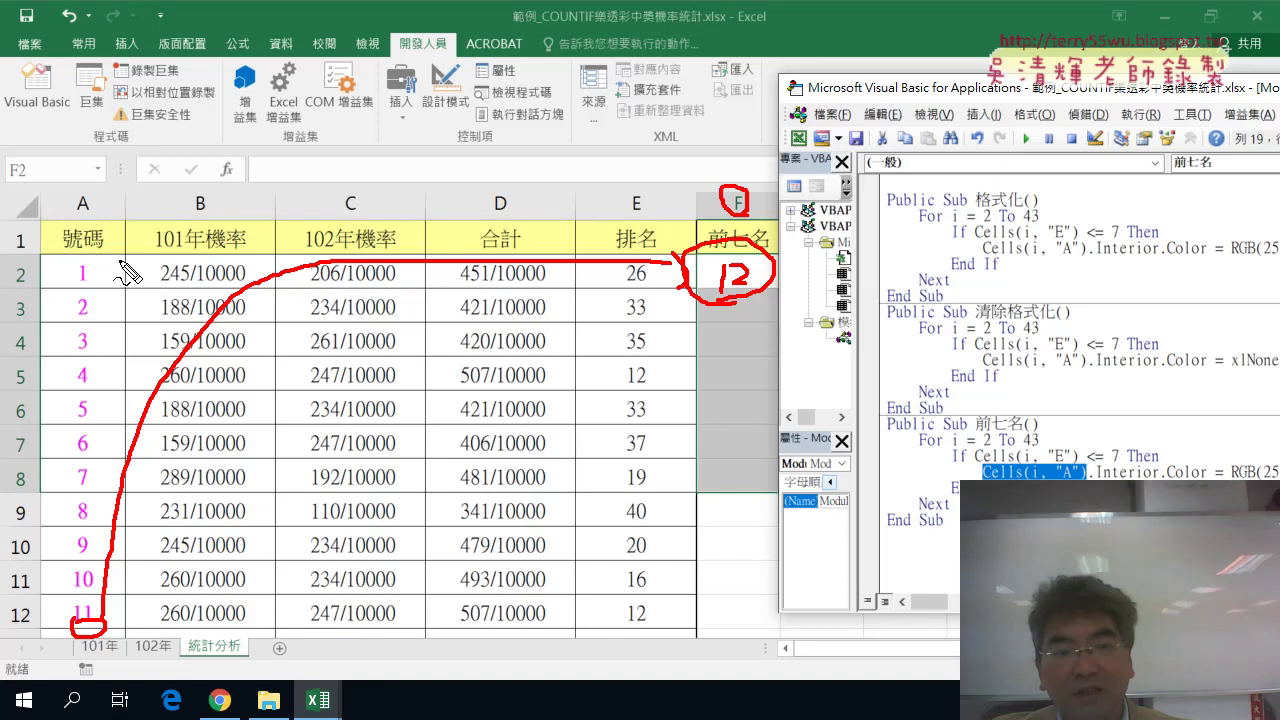
left_click_drag(26, 260, 24, 266)
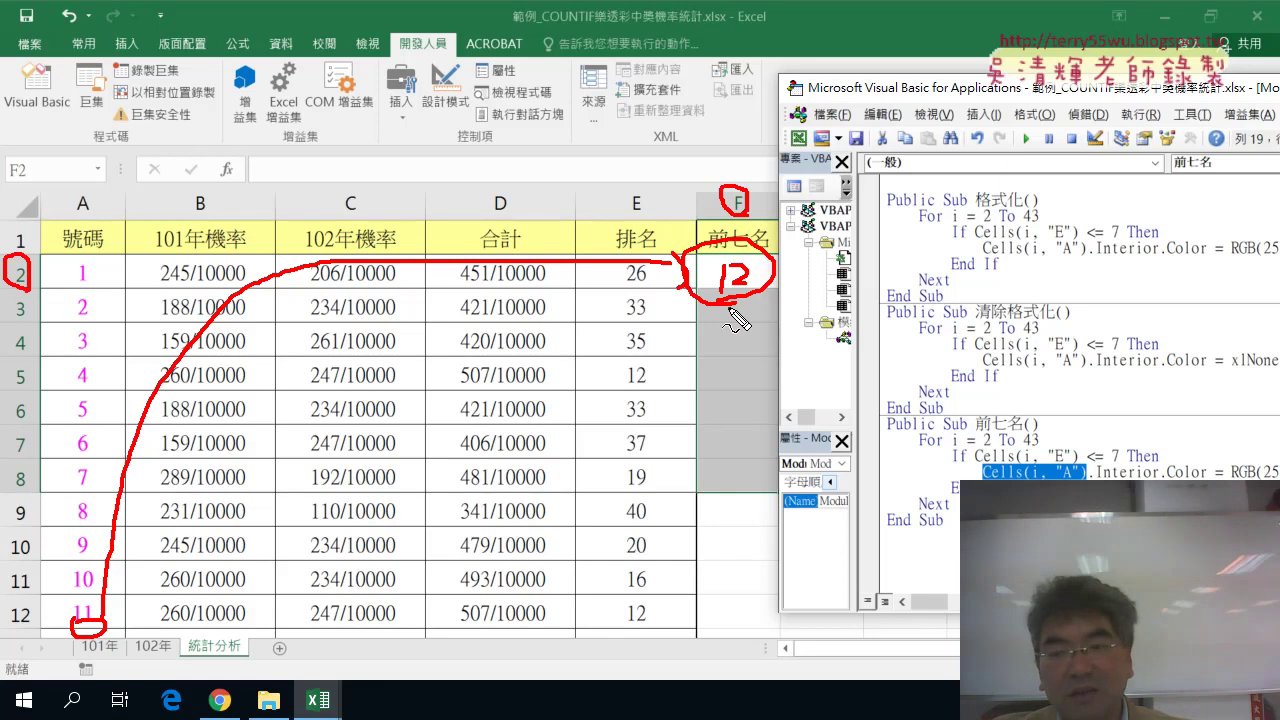
left_click_drag(706, 306, 740, 332)
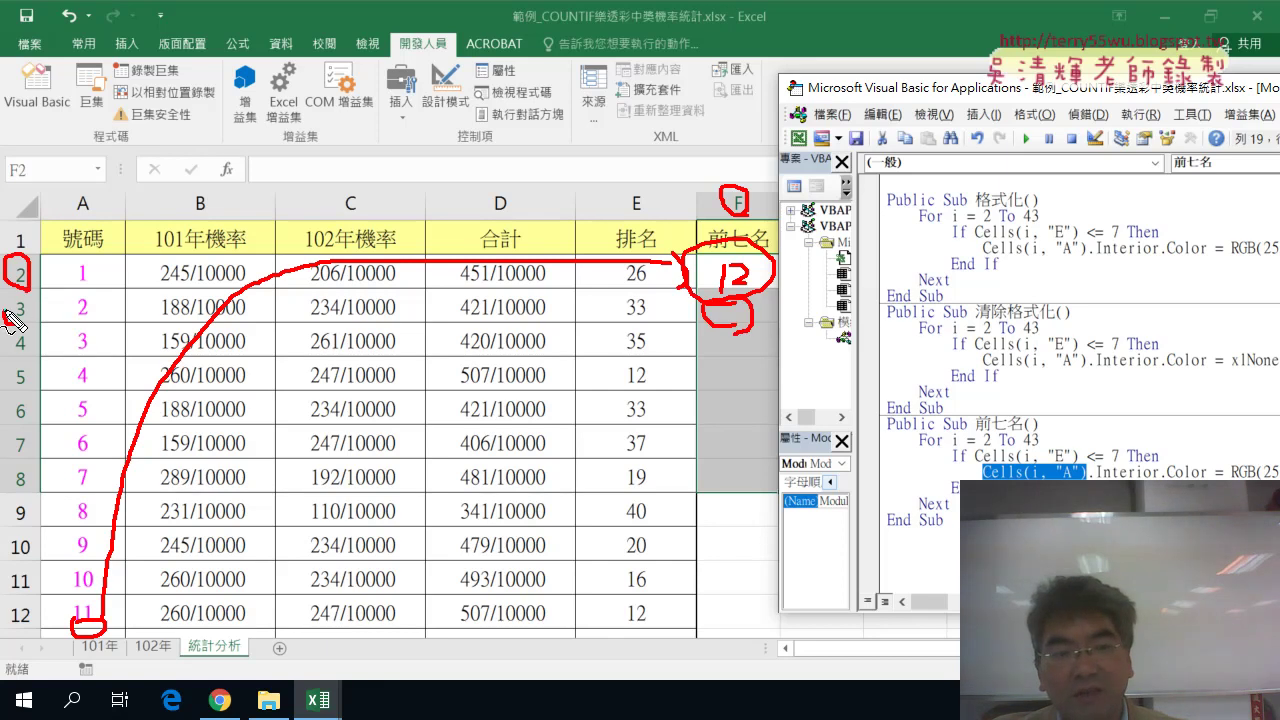
left_click_drag(30, 294, 32, 322)
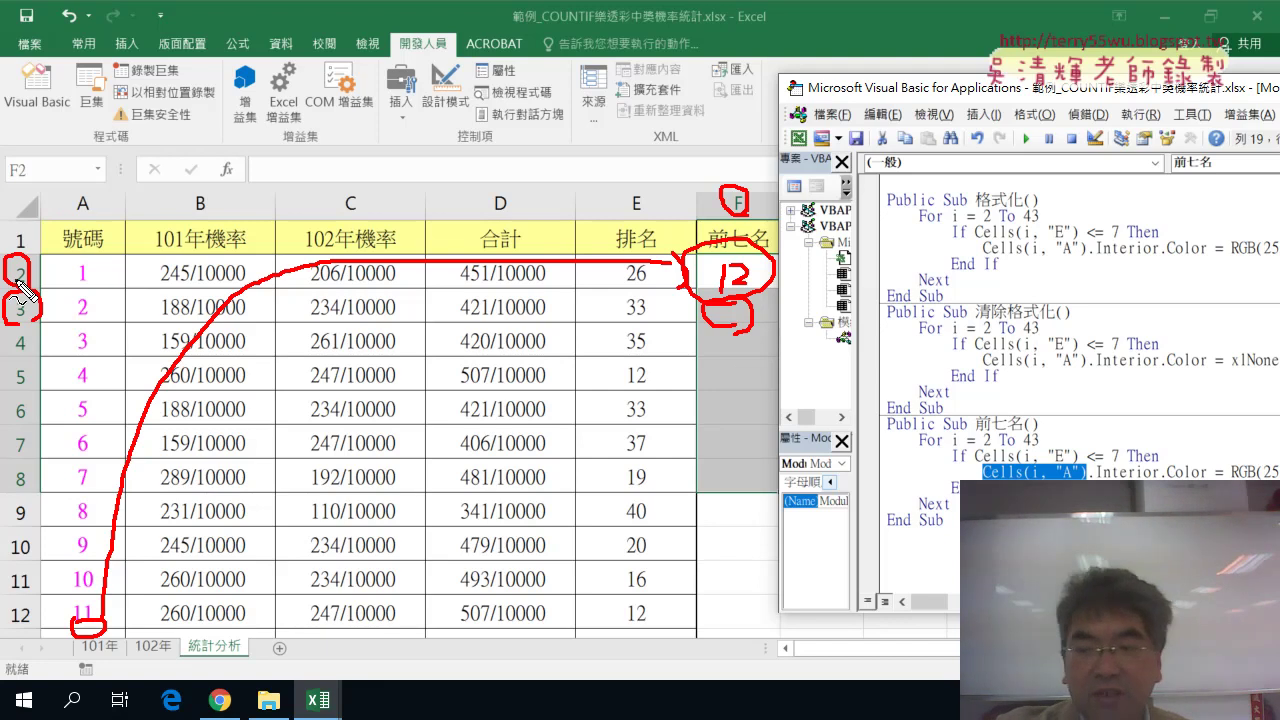
key("Escape")
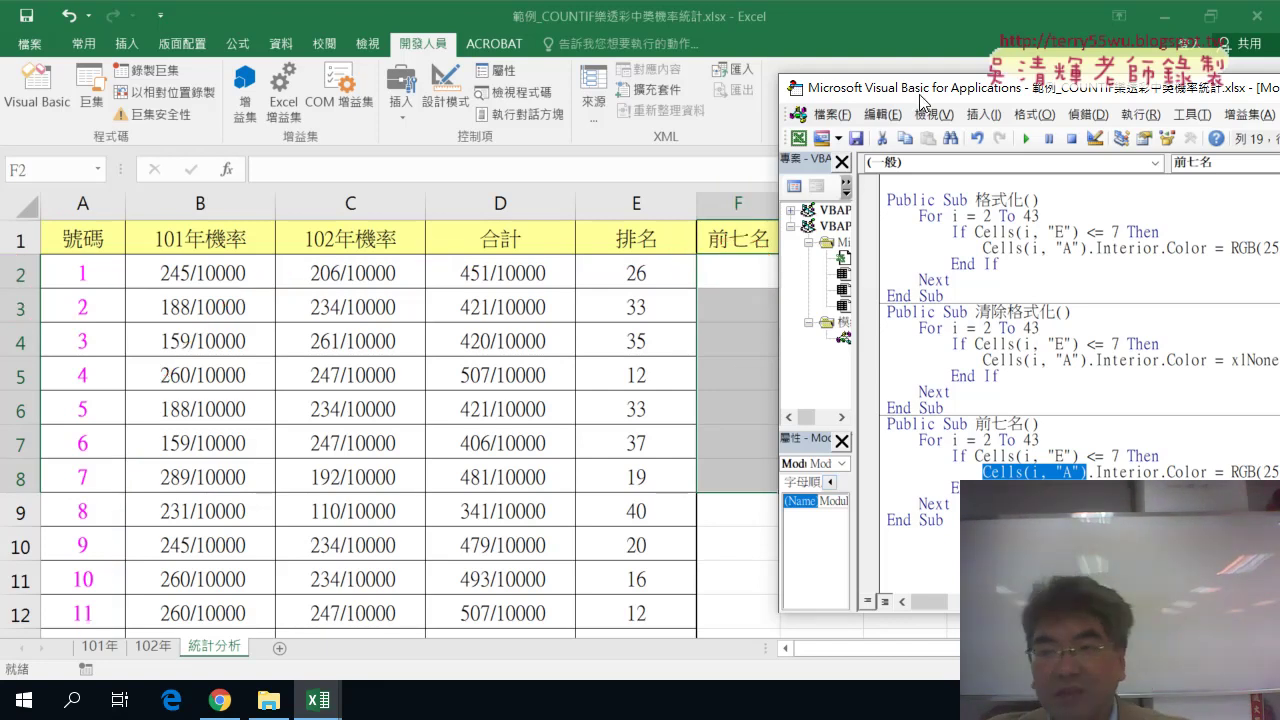
left_click_drag(920, 97, 437, 88)
left_click(611, 470)
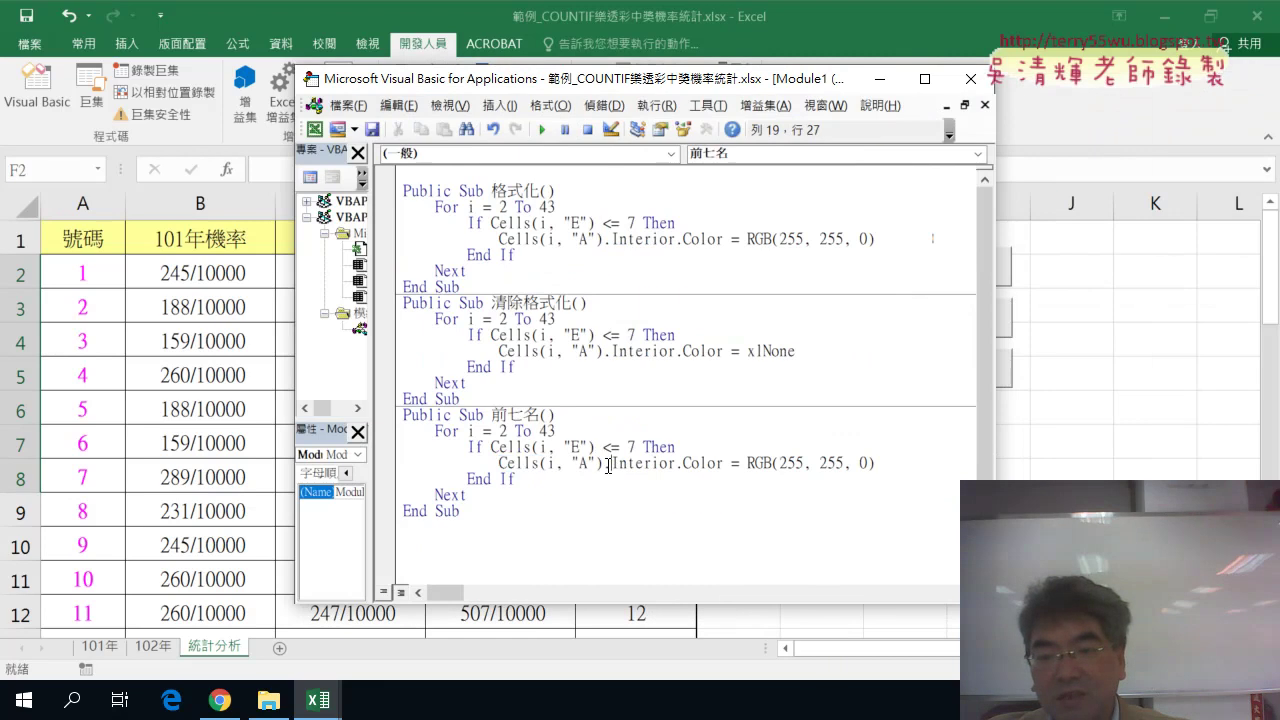
- Replace the yellow-colouring part with an = sign and a copy of Cells(i, "A") before it
left_click_drag(608, 466, 873, 466)
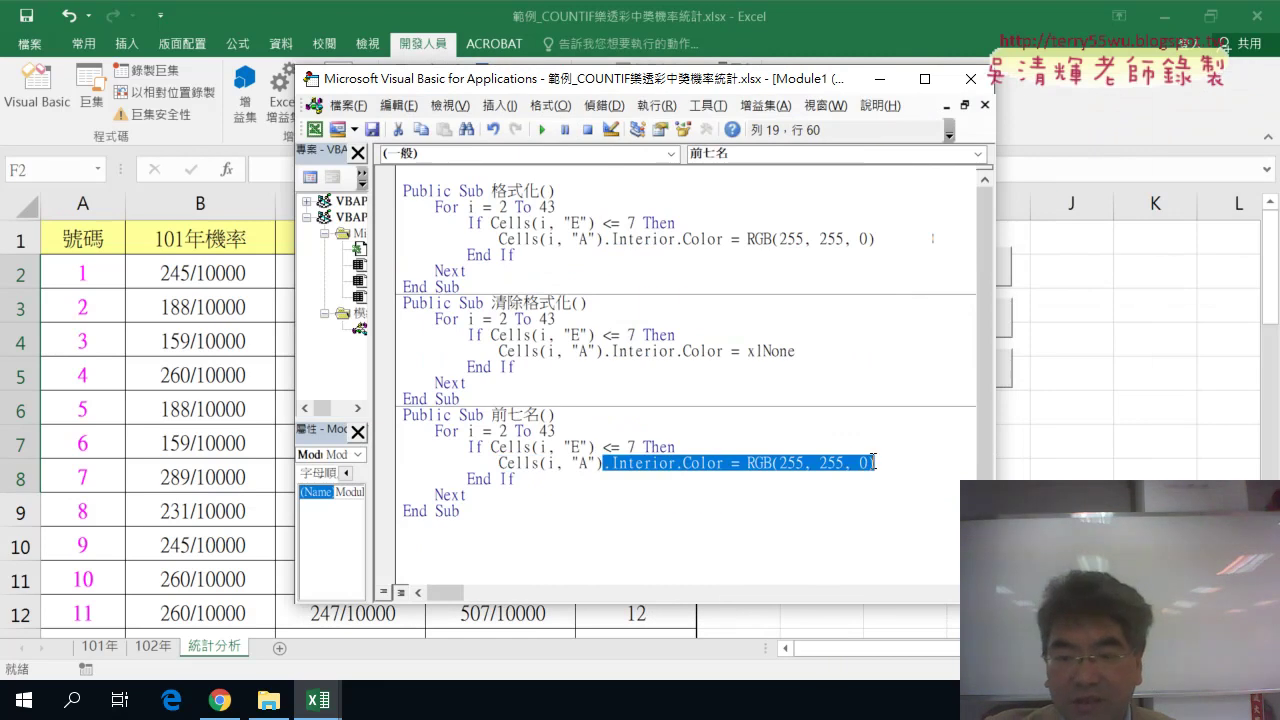
key("Delete")
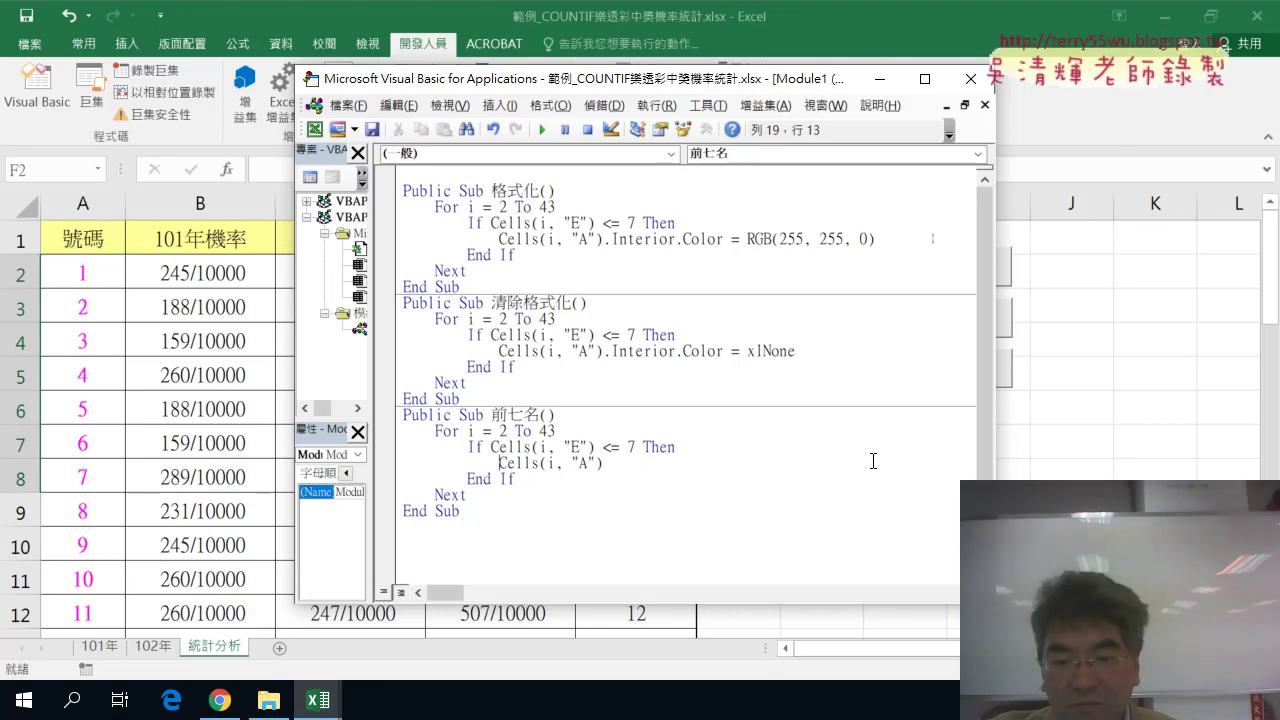
type("=")
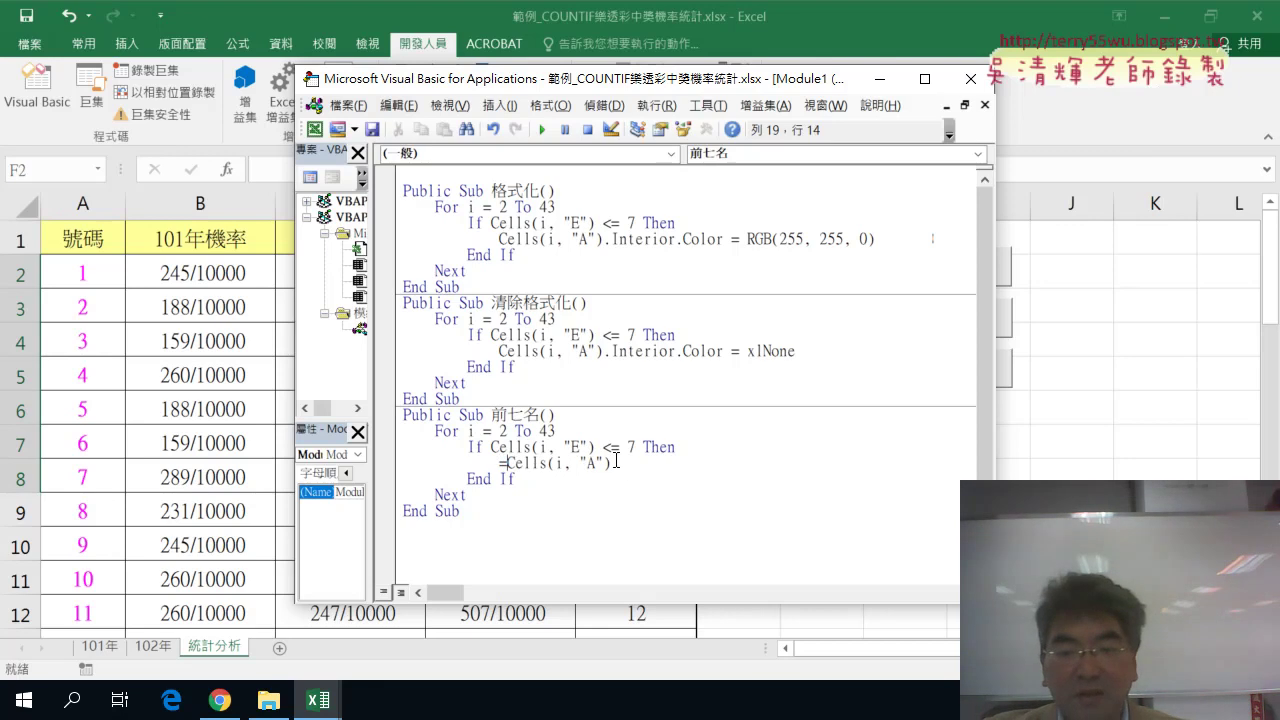
left_click_drag(612, 463, 500, 466)
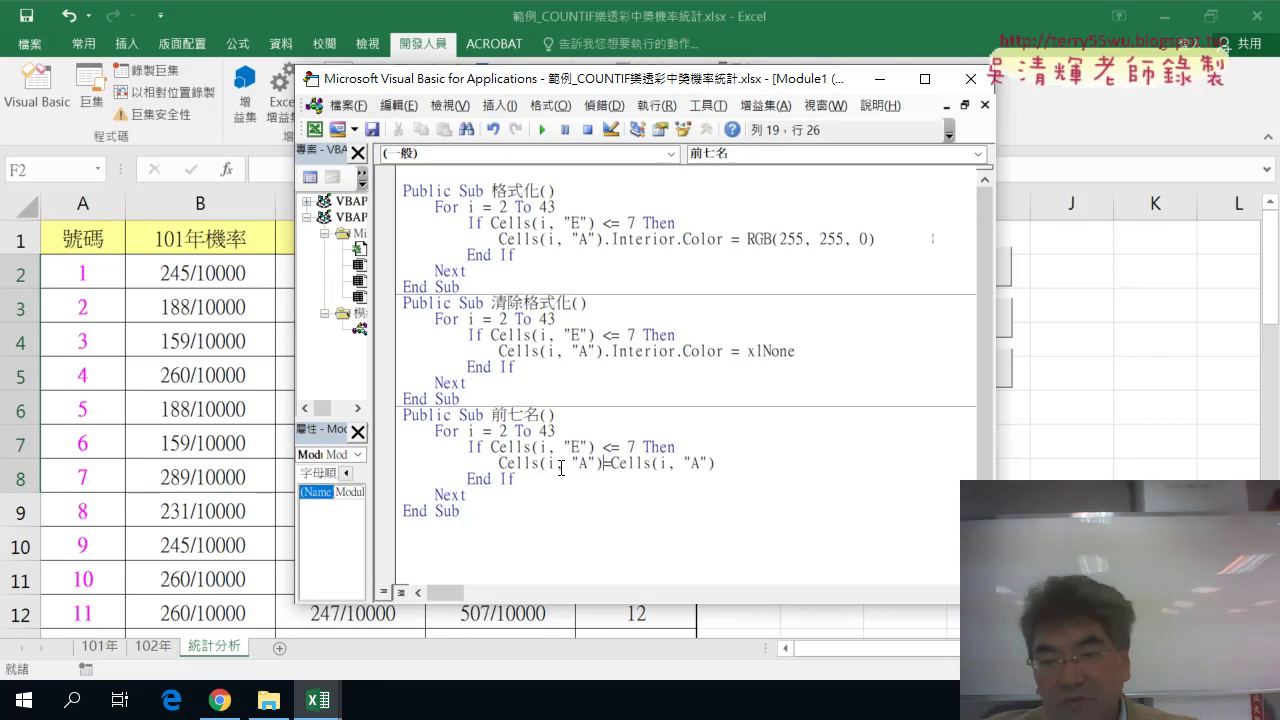
type("=")
- Change the target to Cells(2, "F") so the line reads Cells(2, "F")=Cells(i, "A")
double_click(582, 463)
type("F")
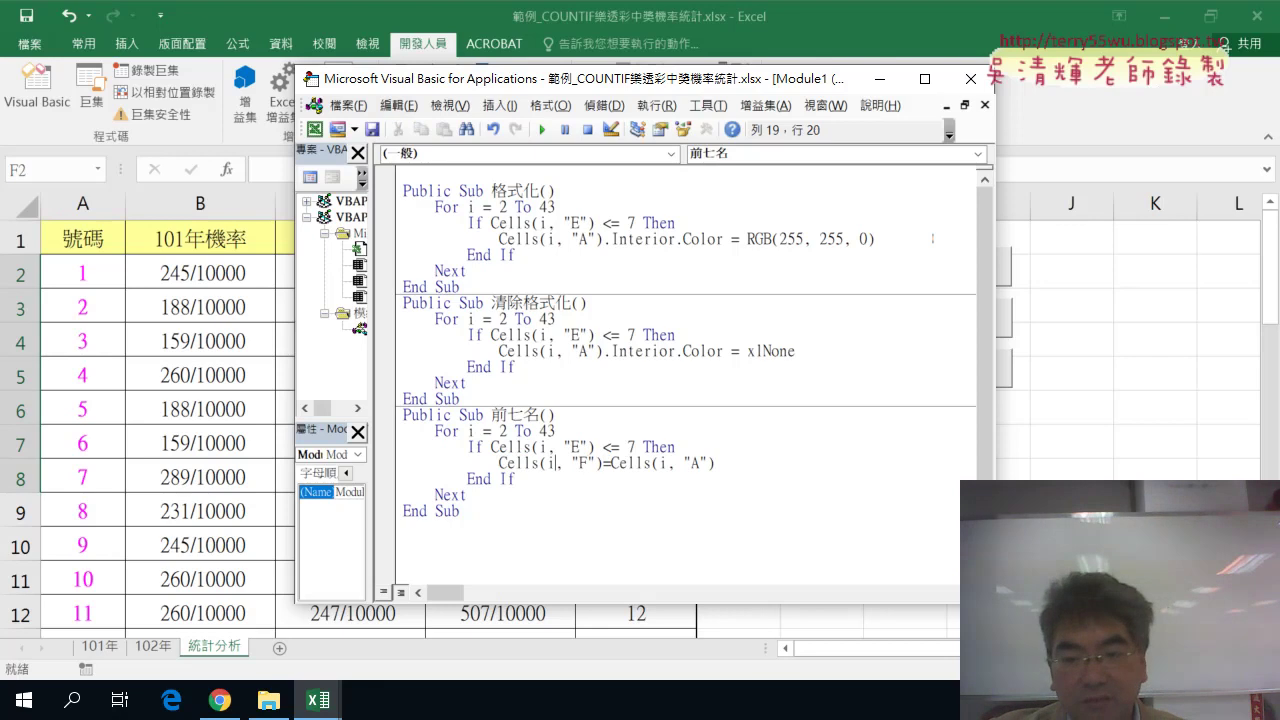
key("BackSpace")
type("2")
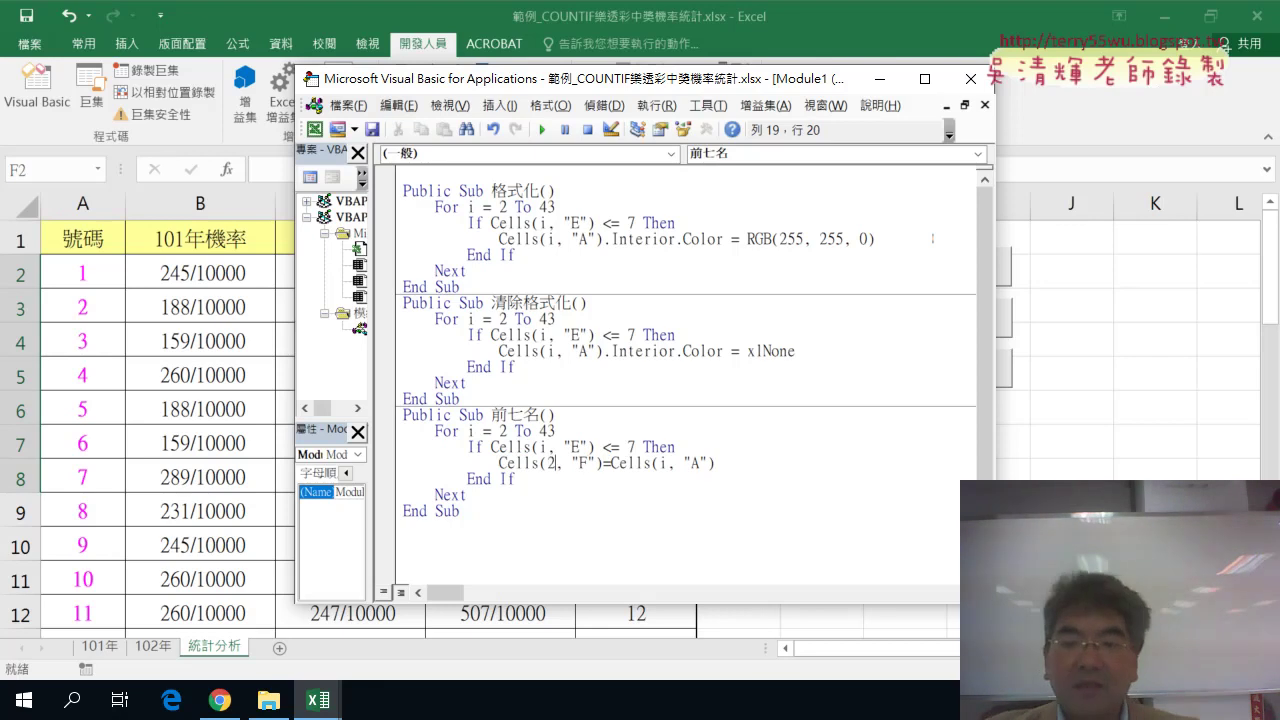
left_click_drag(719, 465, 614, 466)
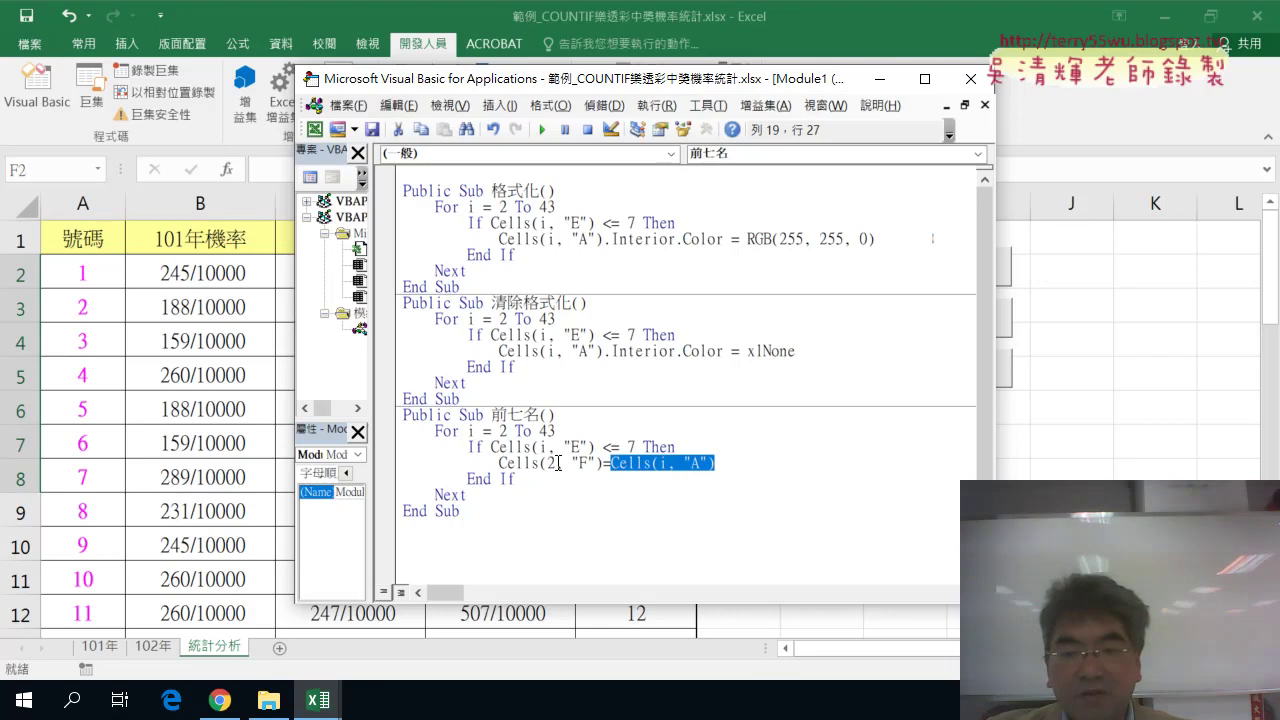
left_click_drag(603, 463, 498, 463)
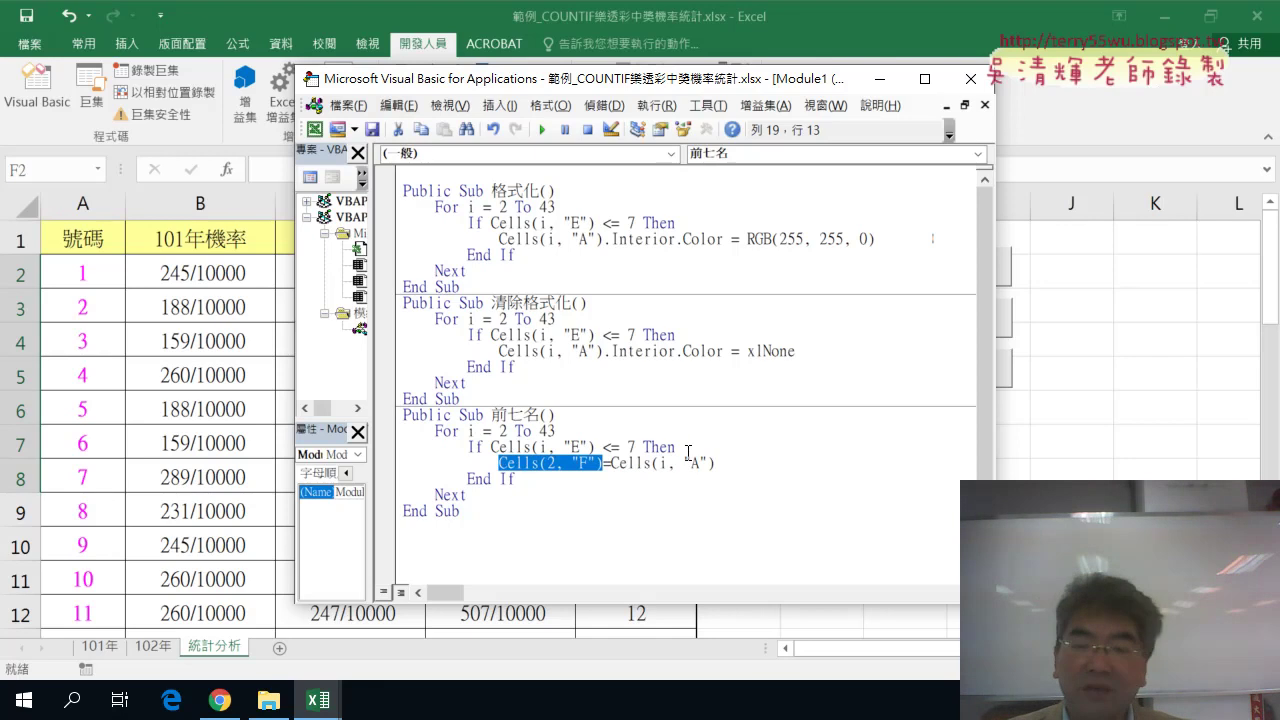
- Let VBA space the line as Cells(2, "F") = Cells(i, "A") and check column F on the sheet
left_click(627, 447)
double_click(551, 463)
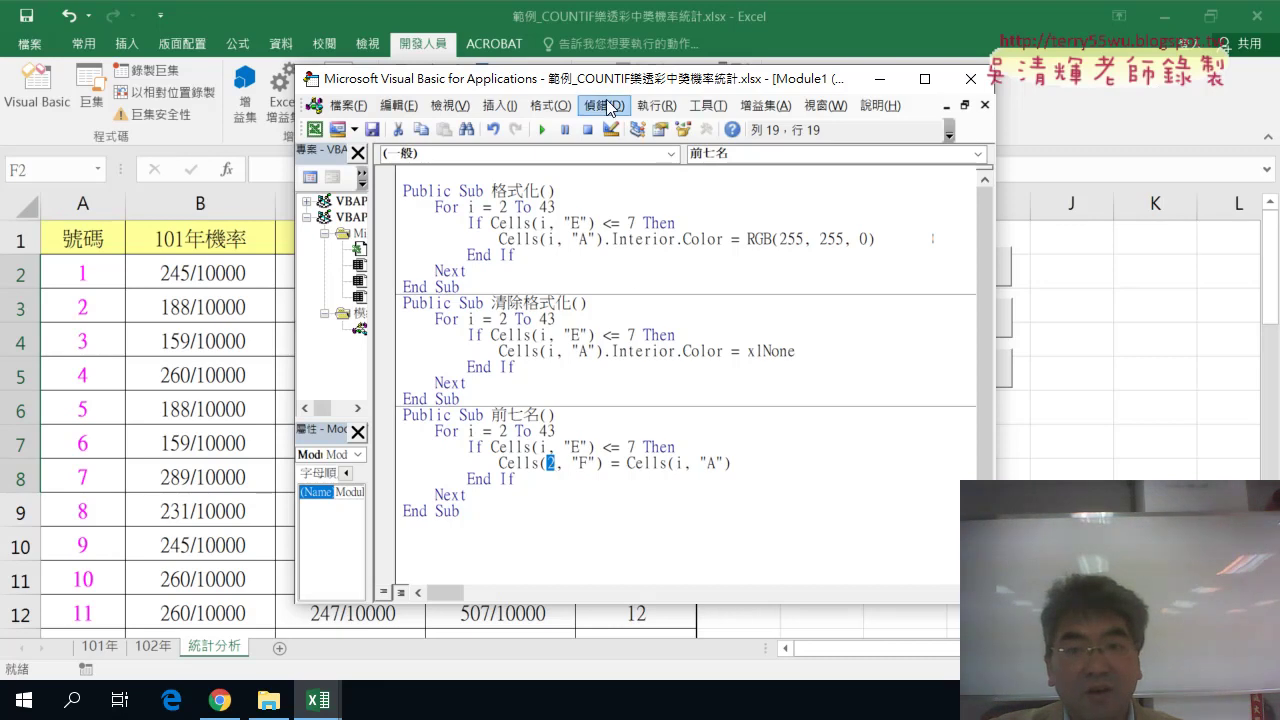
left_click_drag(612, 88, 1072, 98)
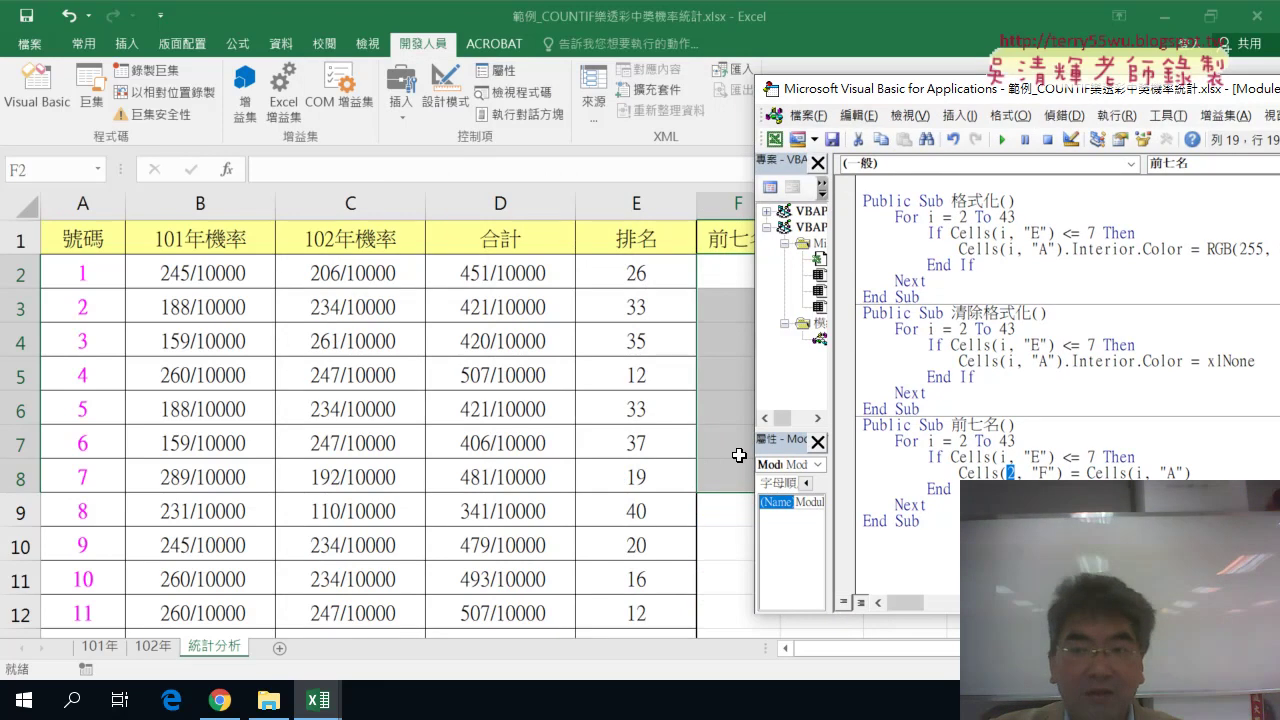
left_click_drag(866, 92, 352, 72)
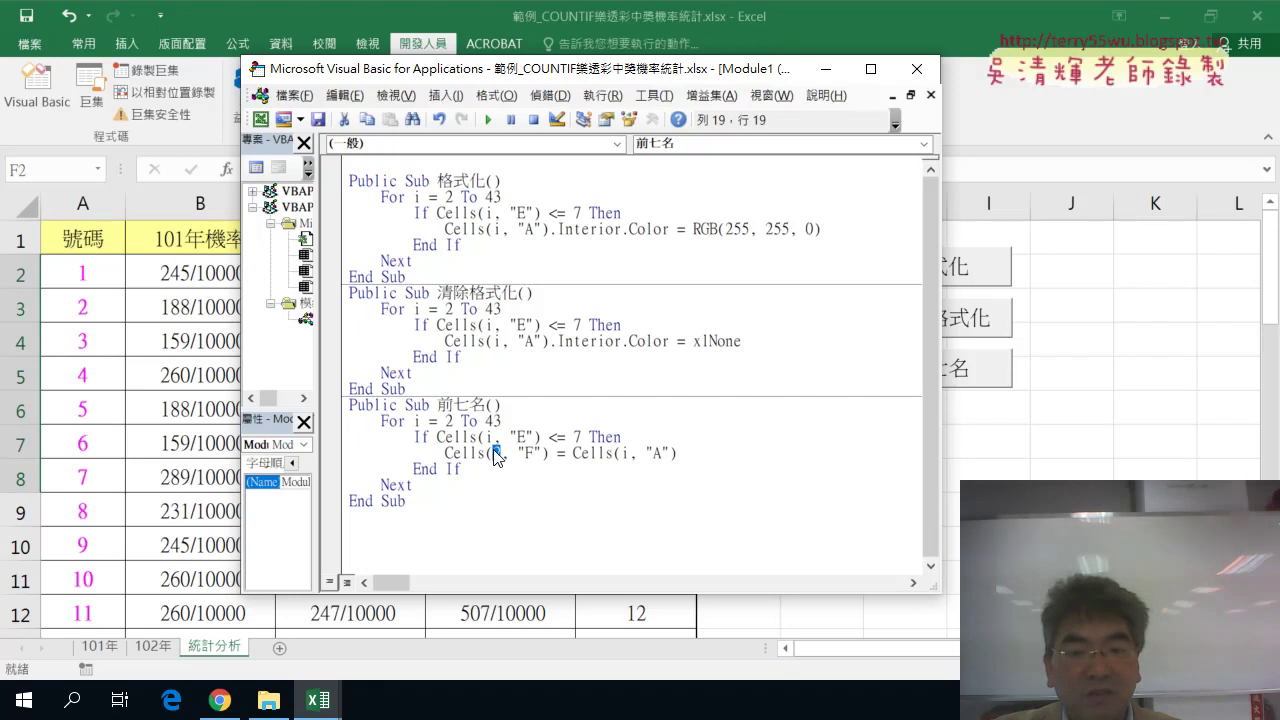
type("2")
- Add an indented k=2 line right after the Public Sub 前七名() header
left_click(515, 407)
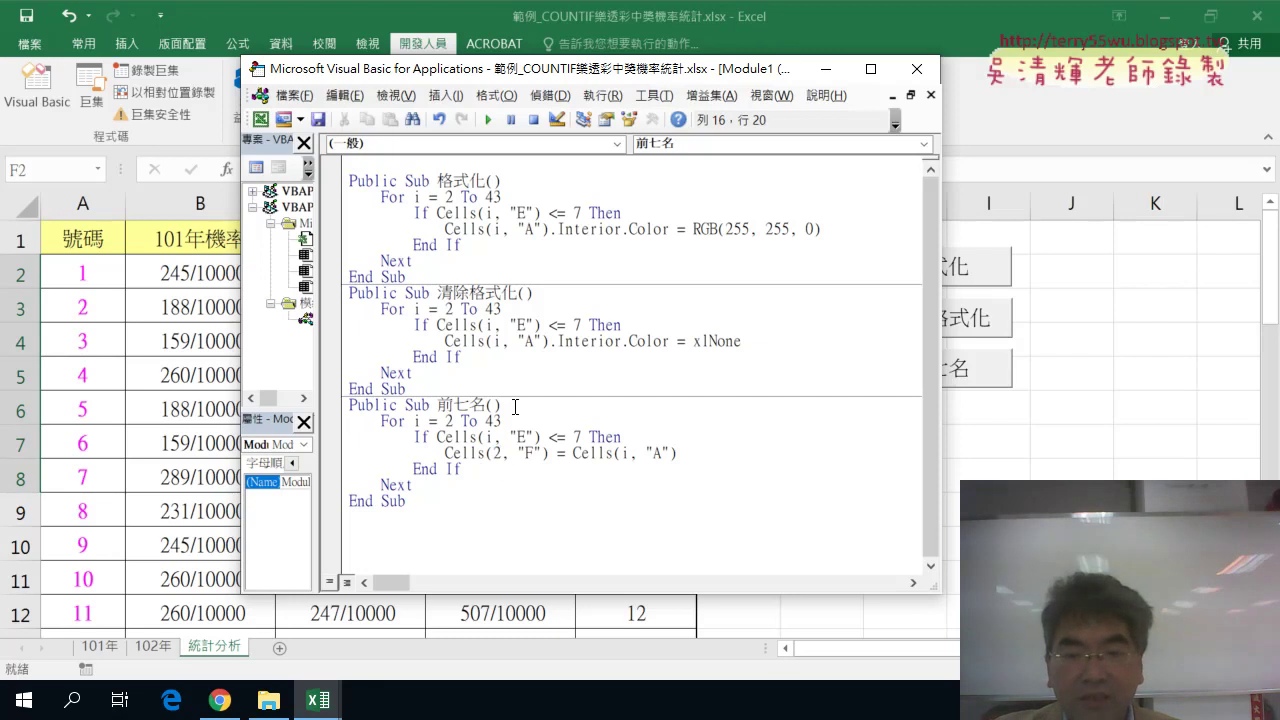
key("Return")
key("Tab")
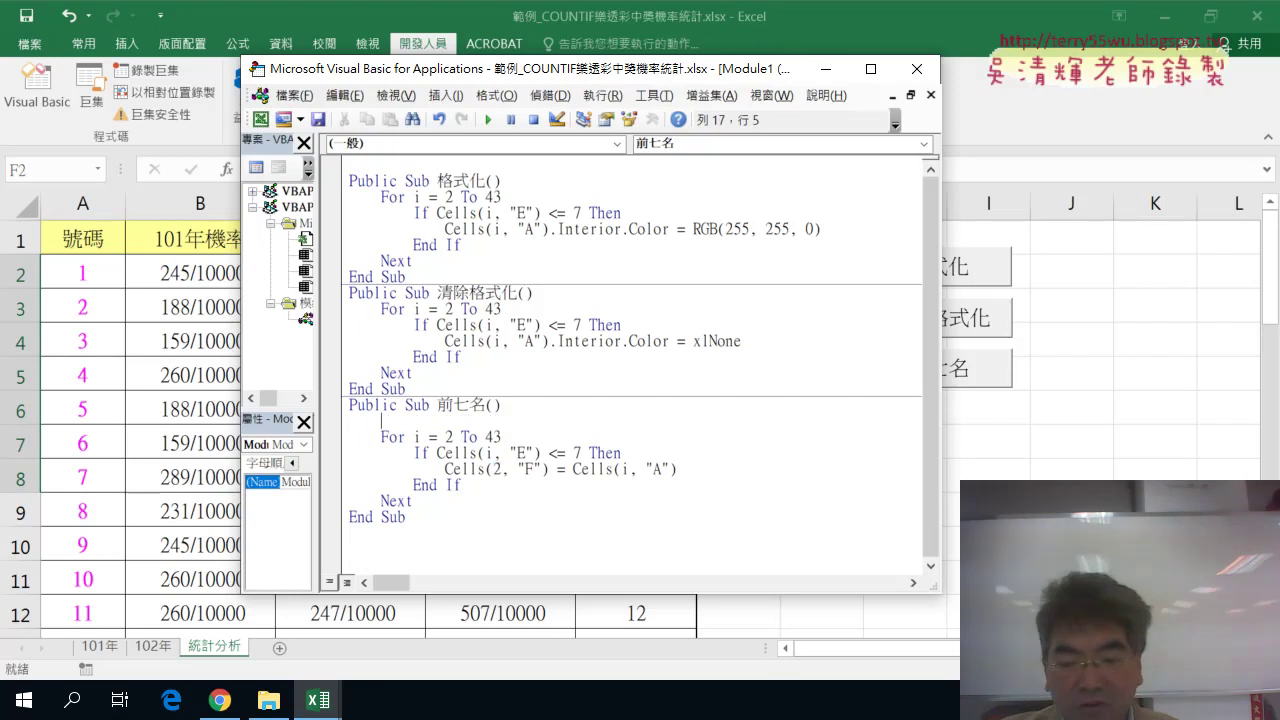
type("k")
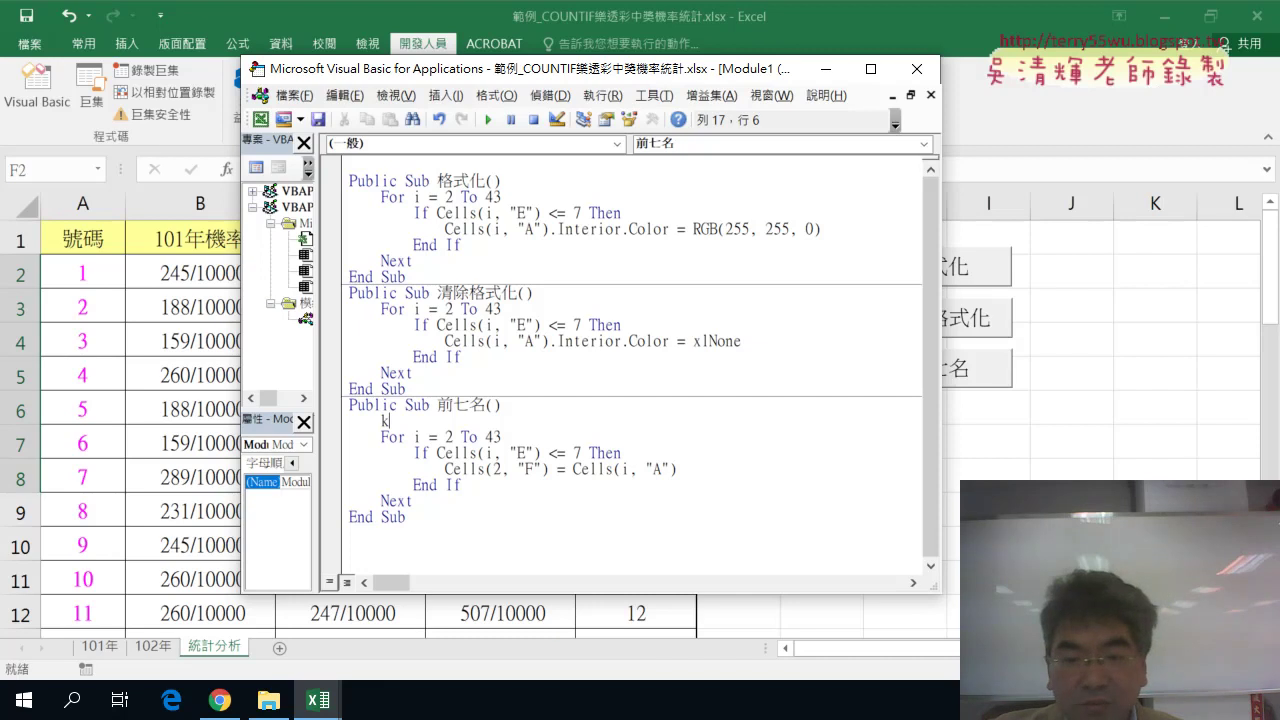
type("=")
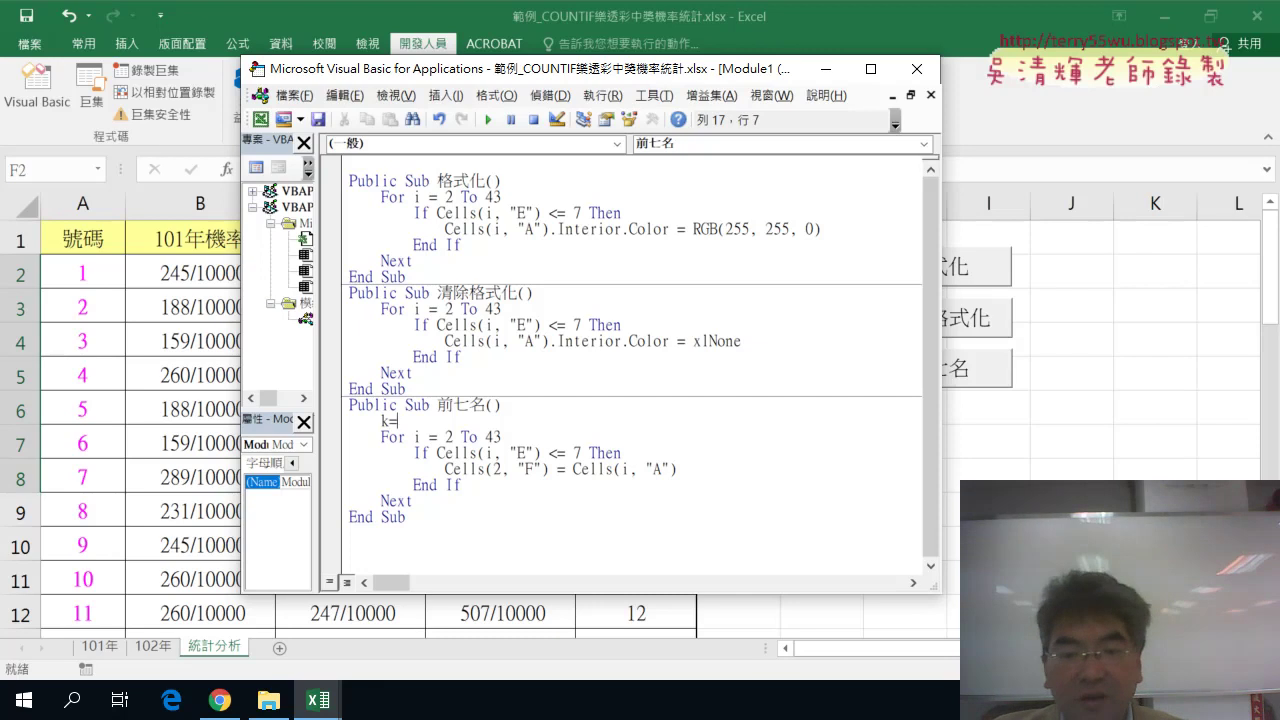
type("2")
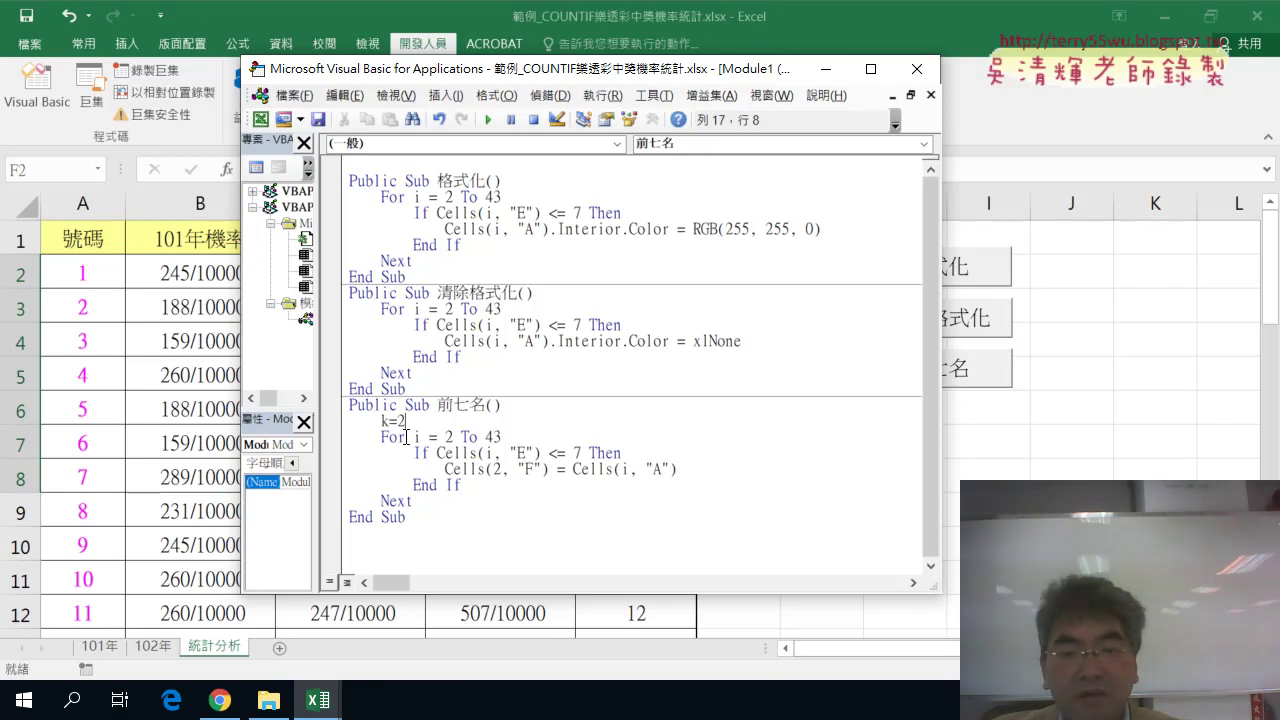
left_click_drag(404, 421, 381, 421)
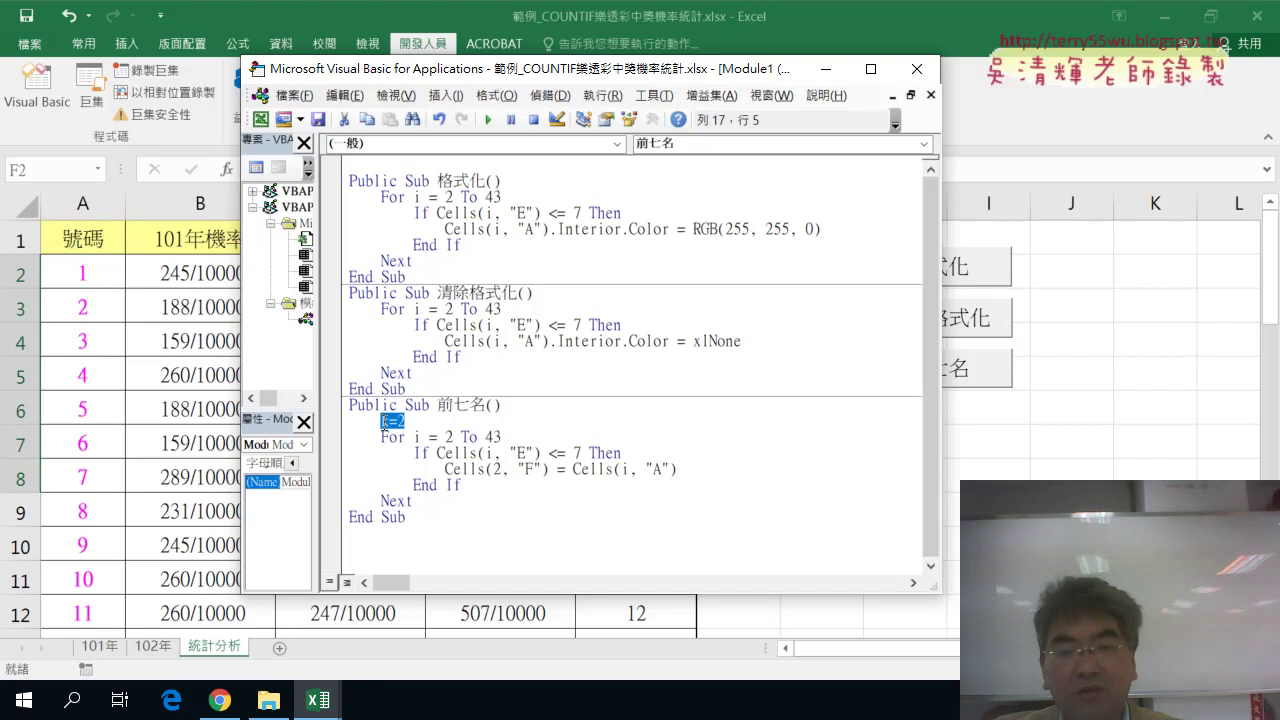
- Replace the fixed row 2 with k in Cells(k, "F") and open a blank line below it
double_click(497, 469)
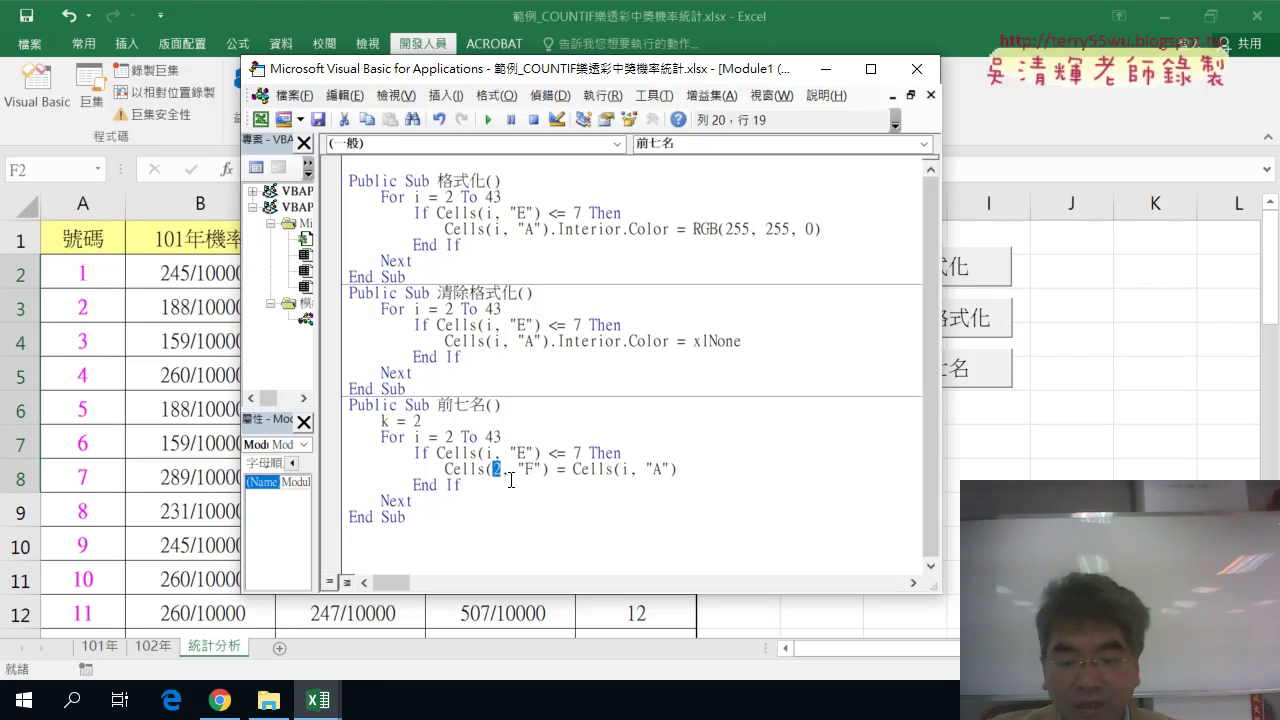
type("k")
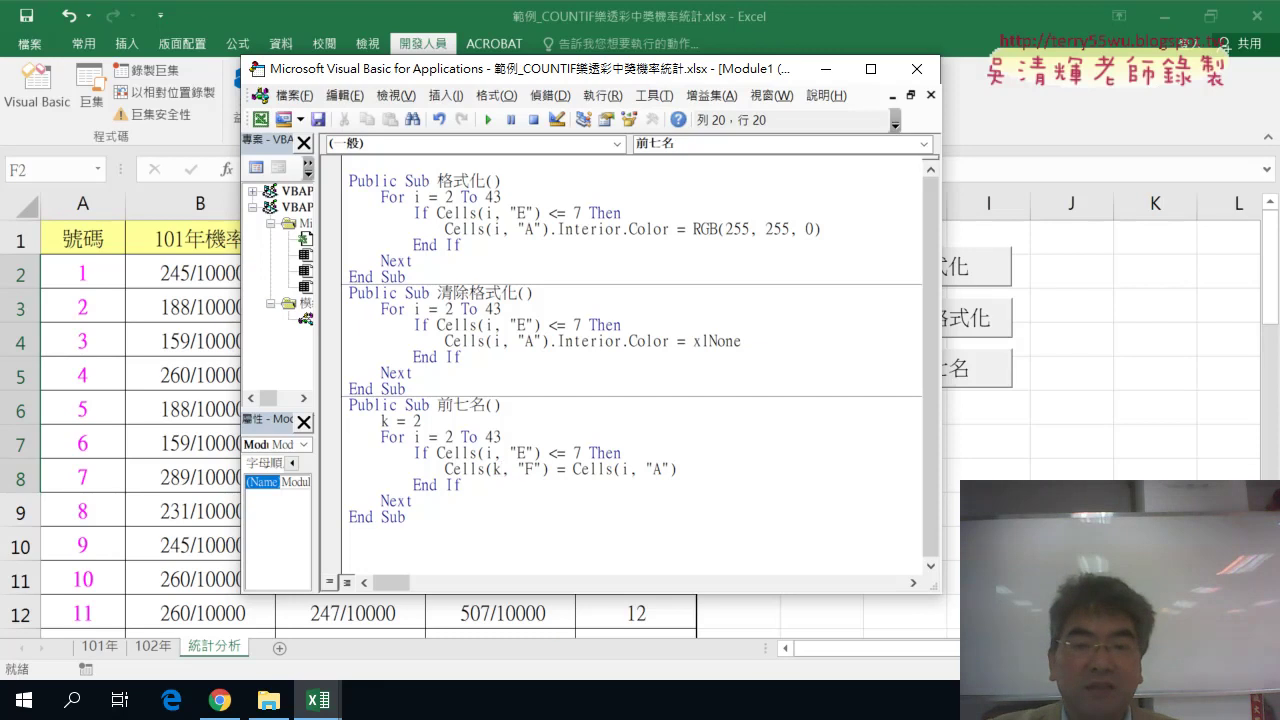
left_click_drag(706, 471, 593, 471)
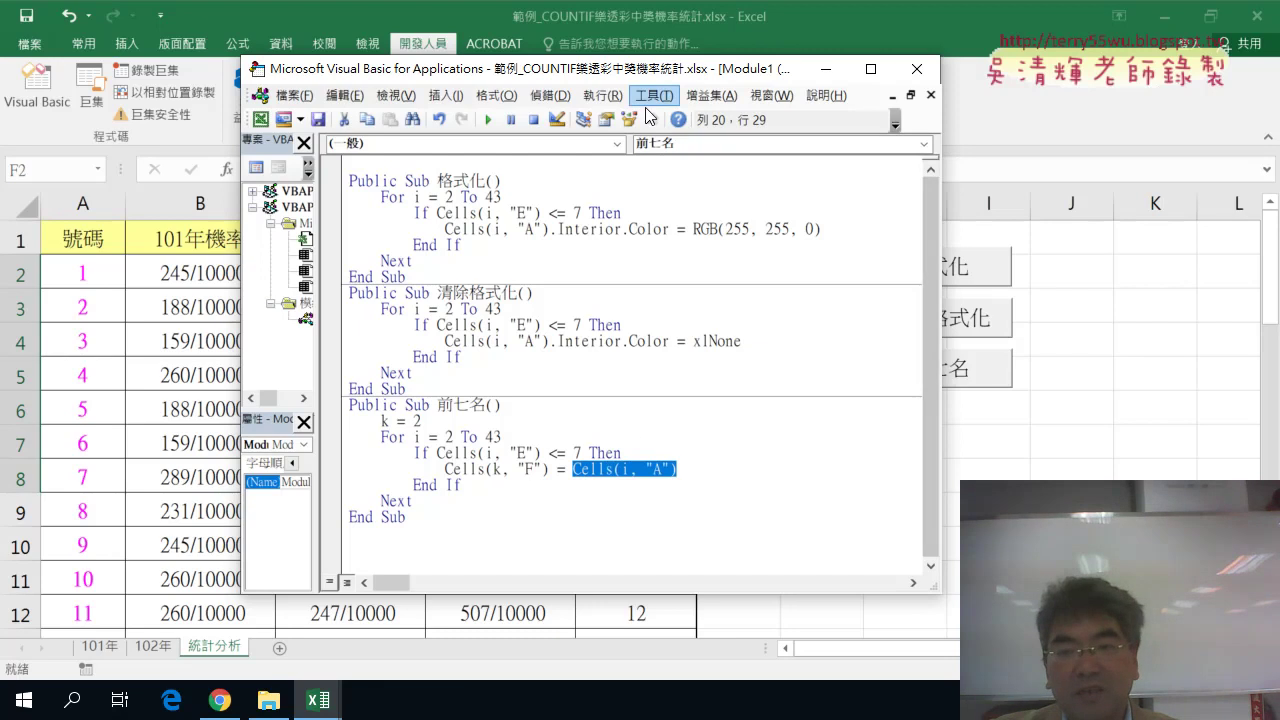
left_click_drag(680, 68, 455, 65)
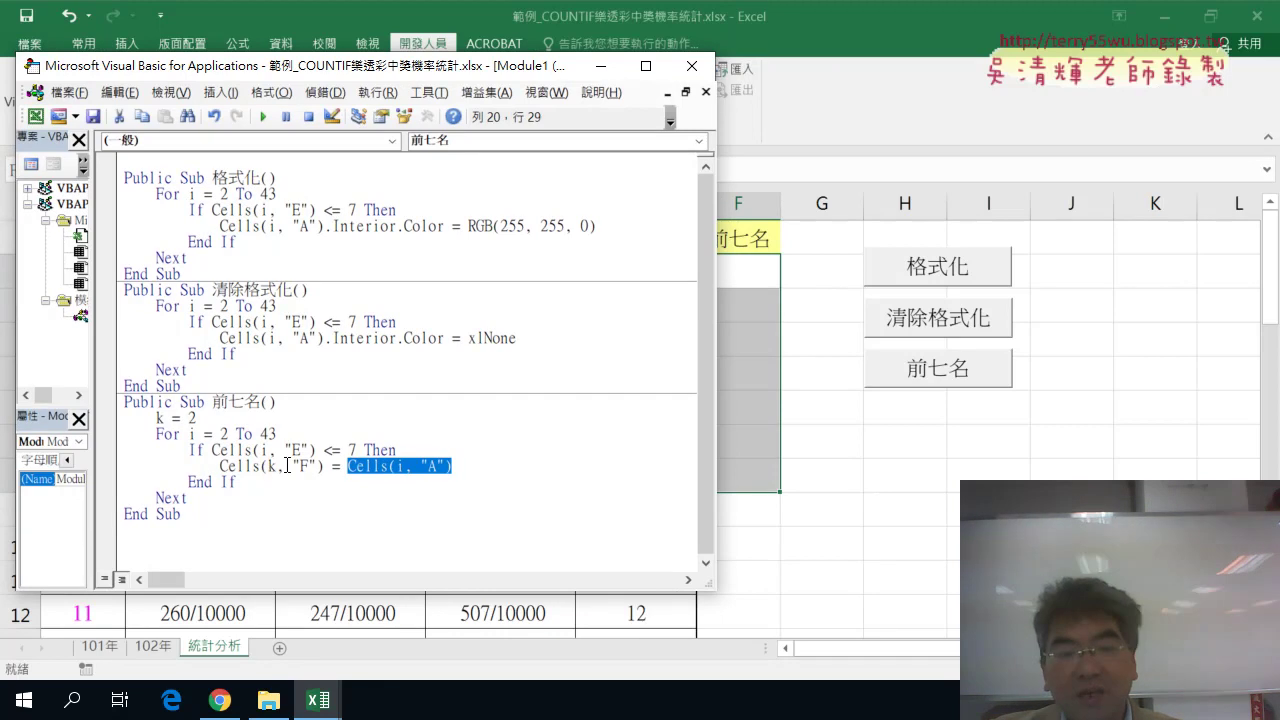
double_click(270, 465)
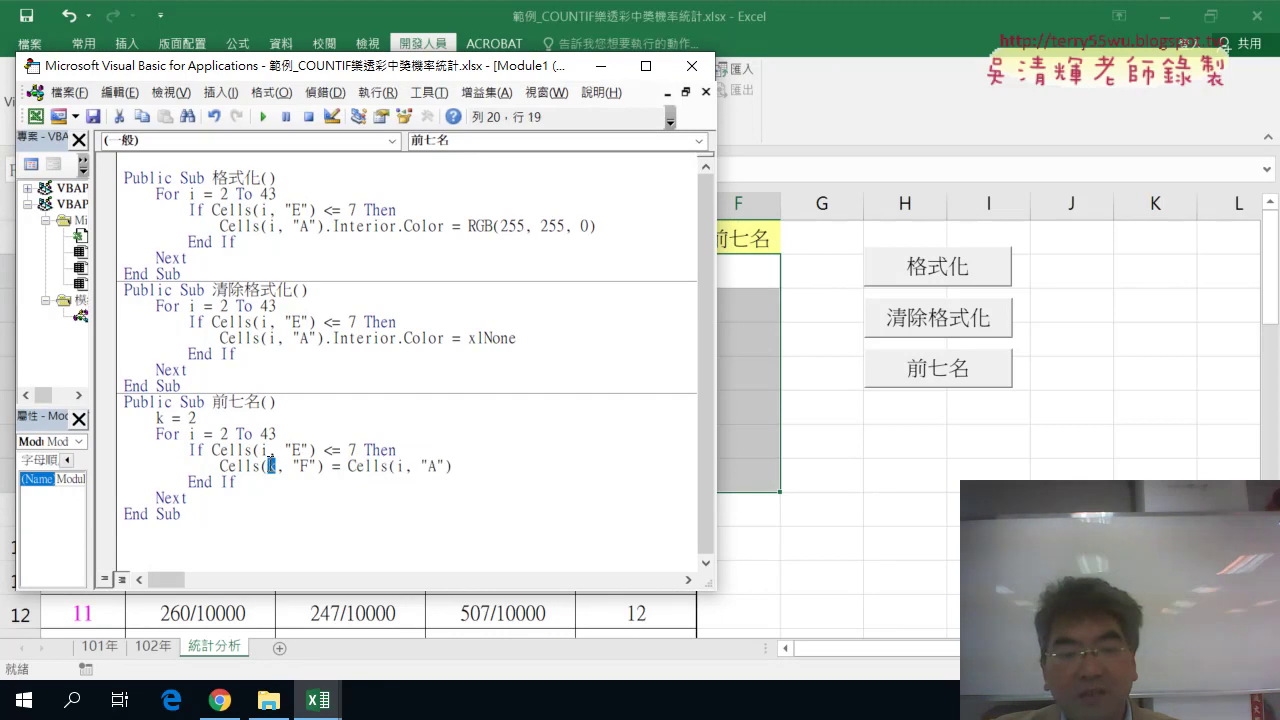
double_click(193, 418)
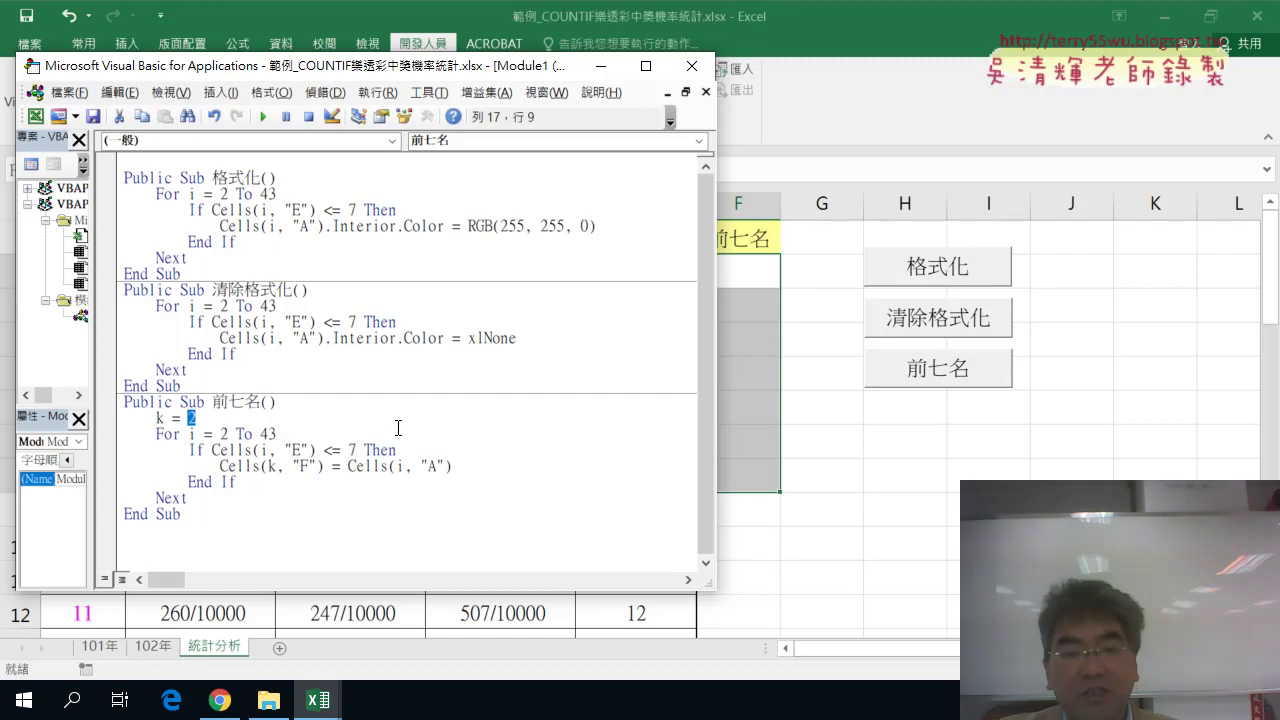
left_click(466, 466)
key("Return")
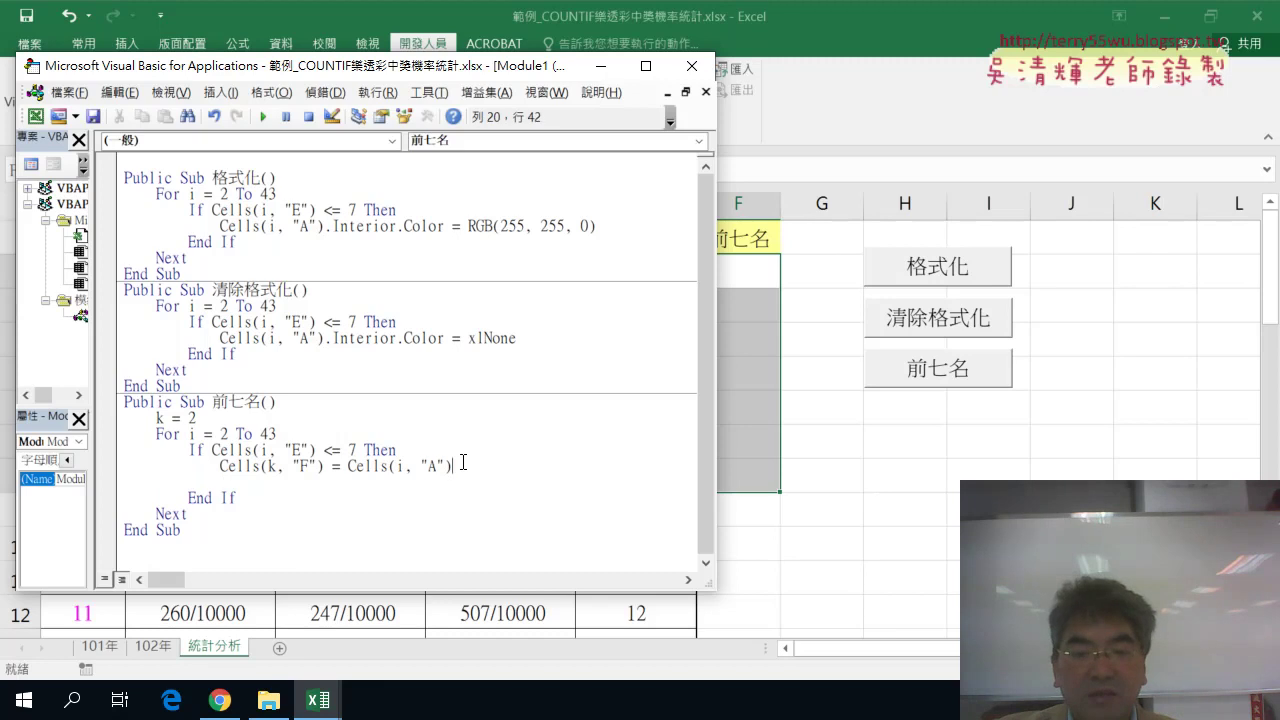
- Add k = k + 1 below the Cells(k, "F") copy line inside the If block
left_click_drag(463, 463, 352, 462)
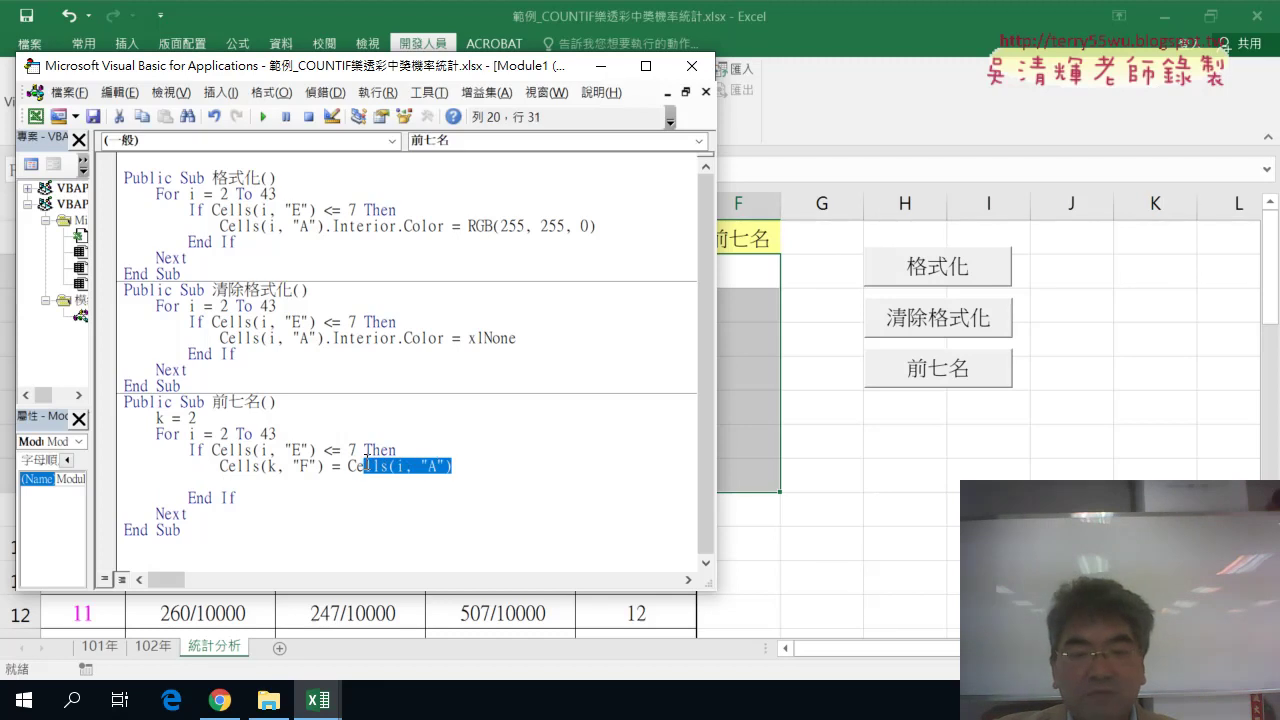
left_click(262, 483)
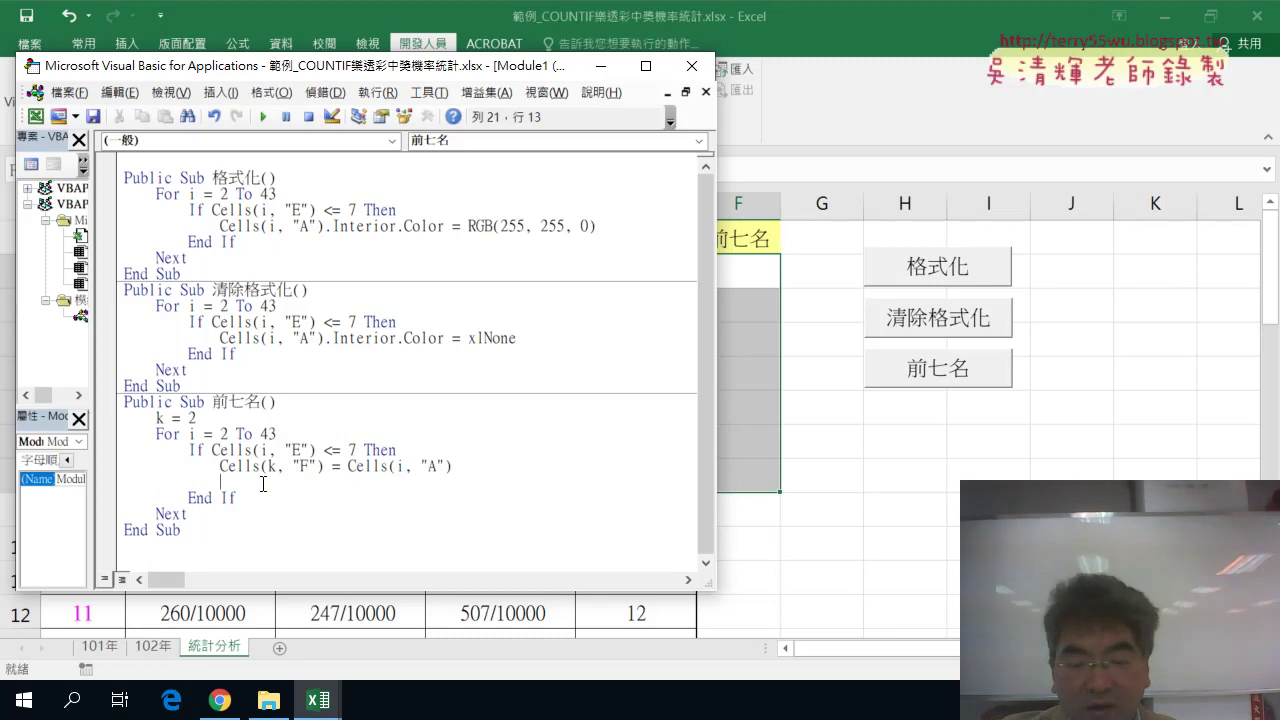
type("k")
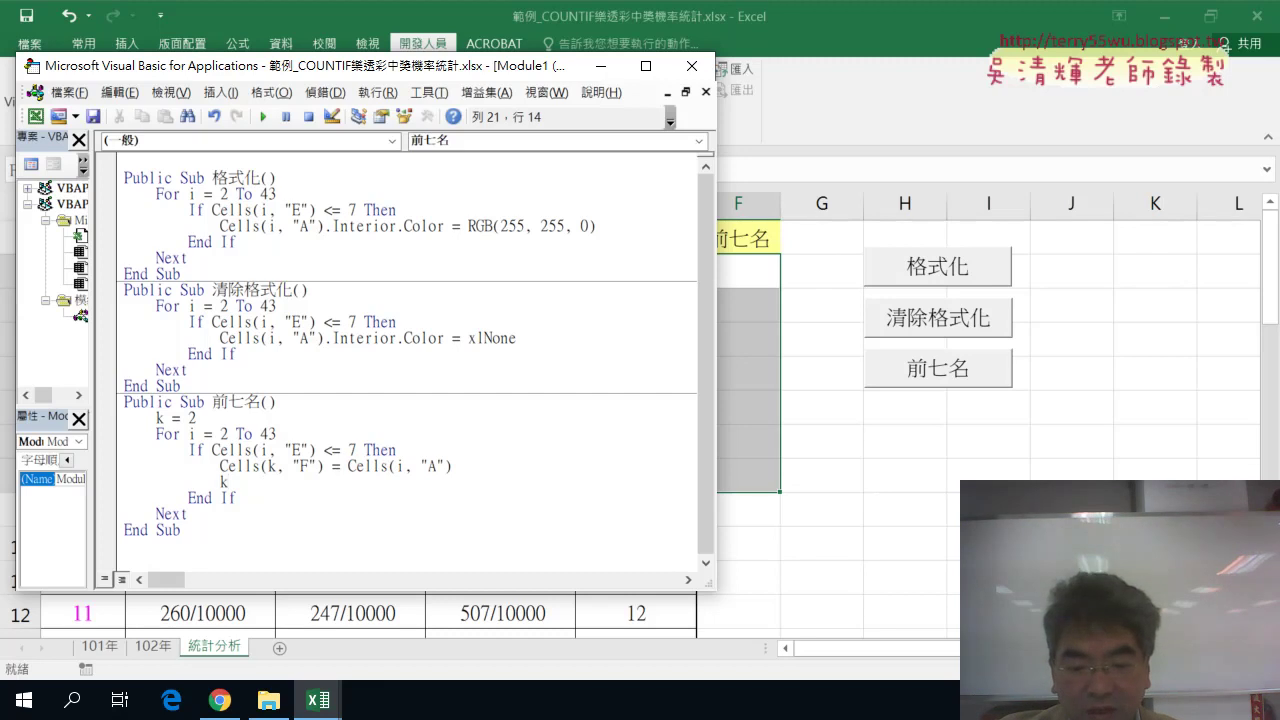
type("=k")
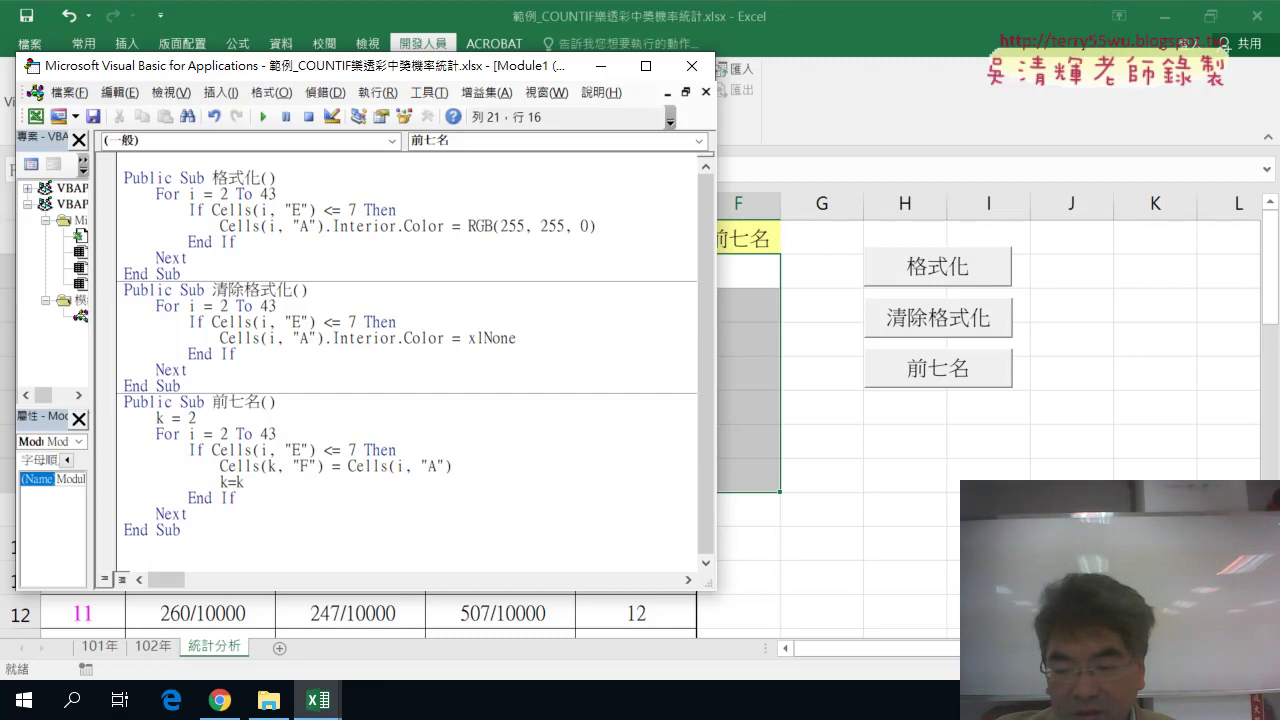
type("+1")
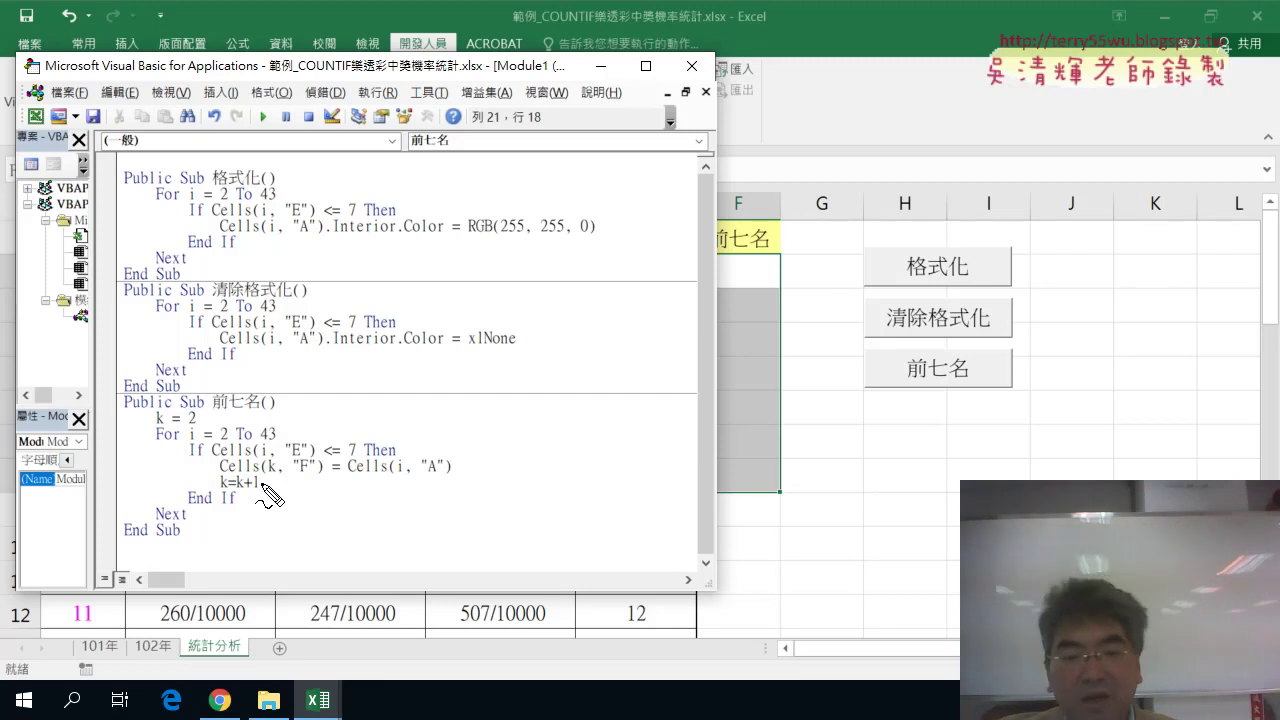
left_click_drag(258, 491, 236, 490)
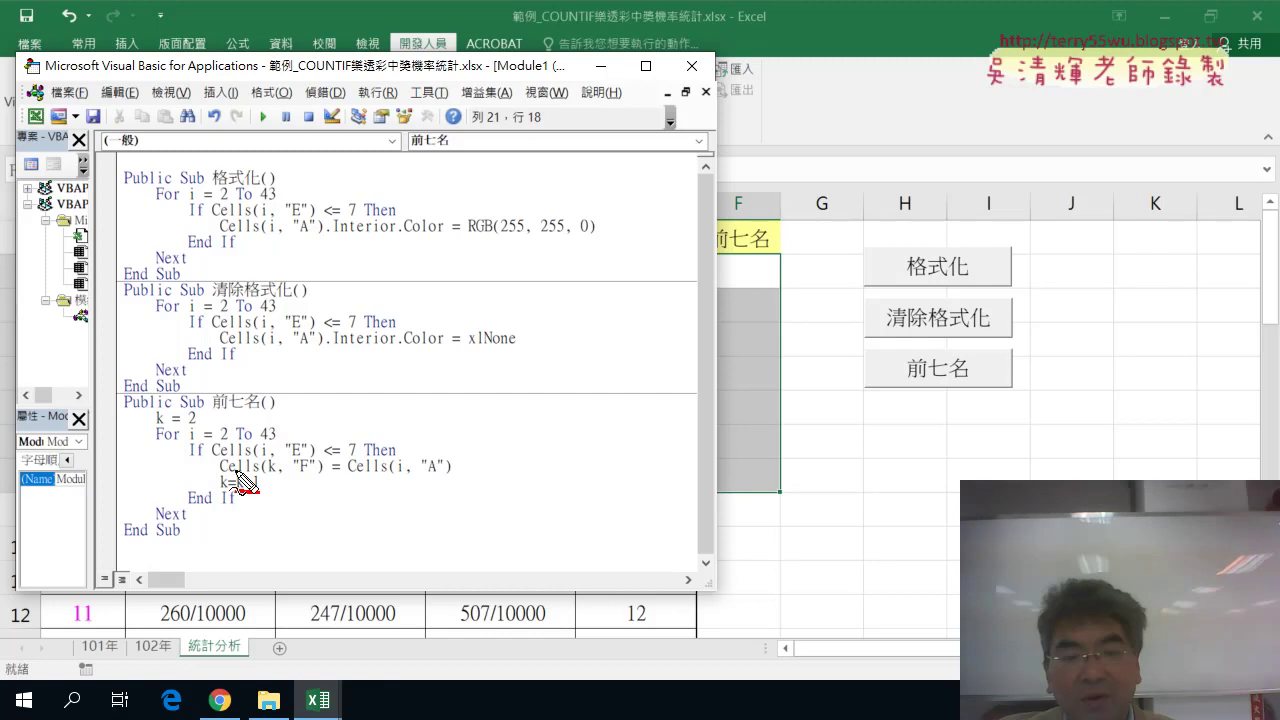
left_click_drag(205, 425, 190, 426)
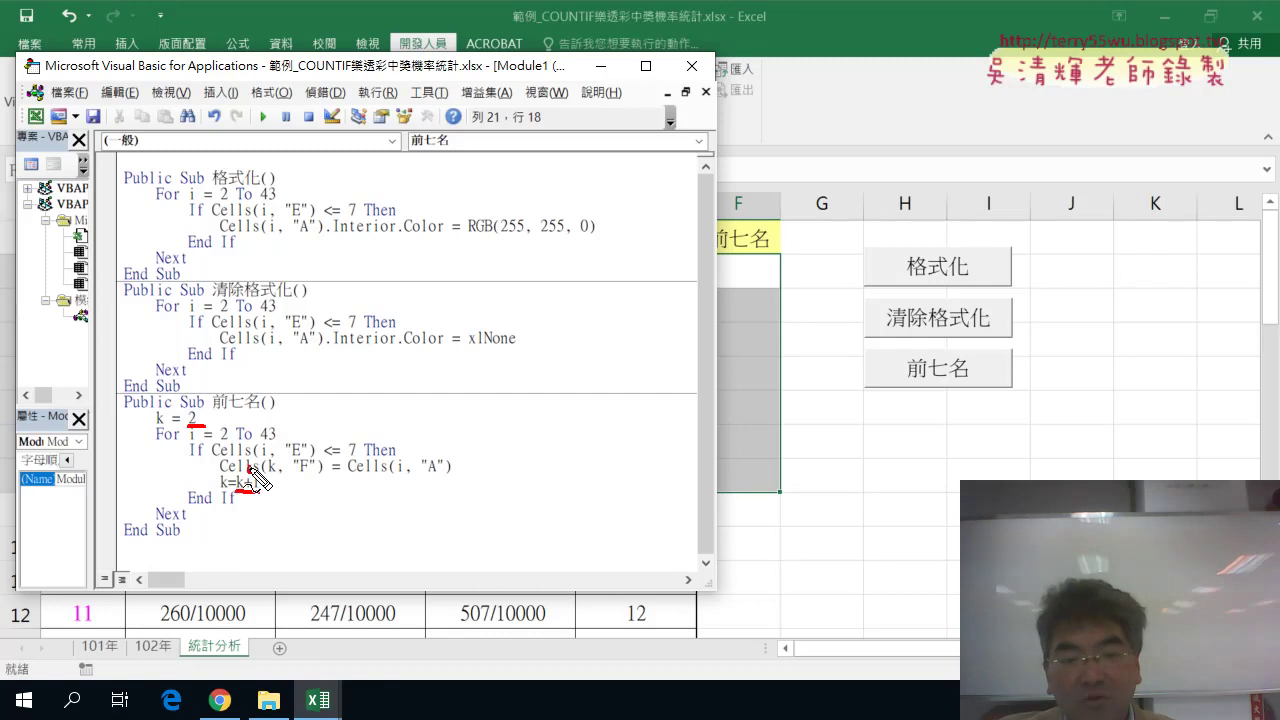
left_click_drag(228, 474, 242, 478)
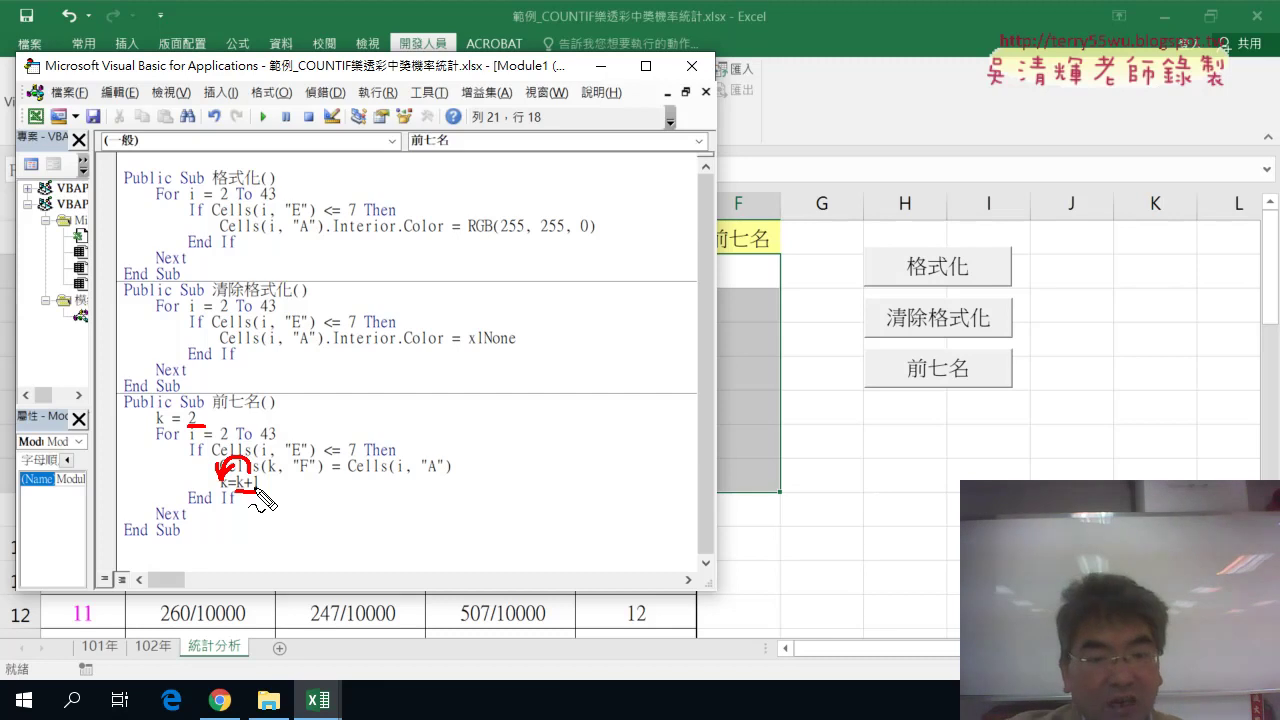
key("Escape")
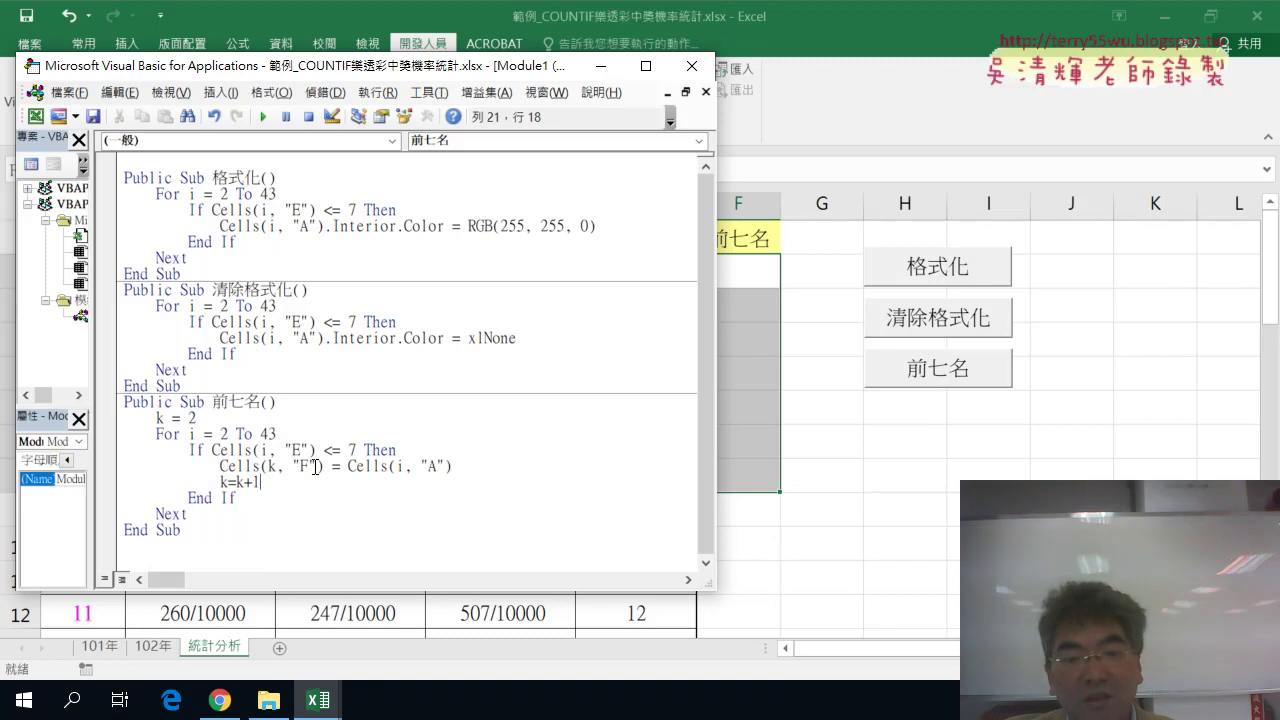
left_click(419, 380)
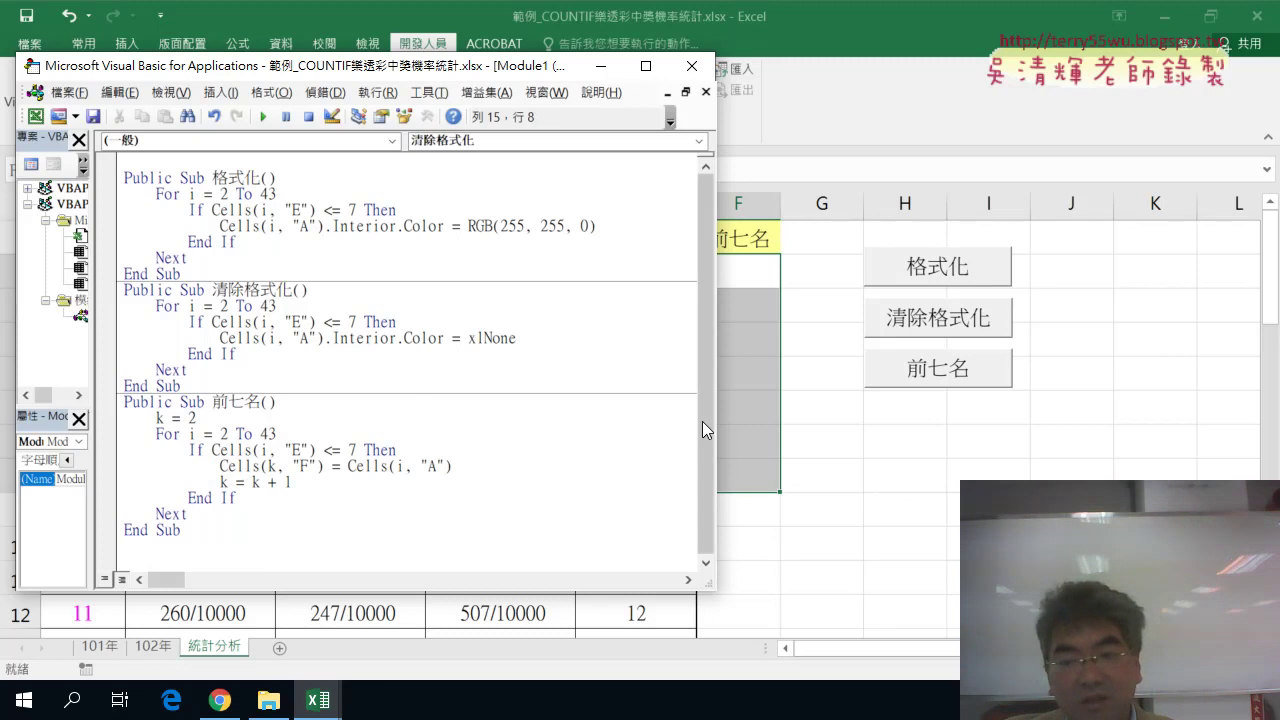
- Make the VBA window narrower and taller beside the sheet and scroll to show all of 前七名
left_click_drag(714, 423, 620, 423)
left_click_drag(392, 70, 470, 78)
left_click(380, 490)
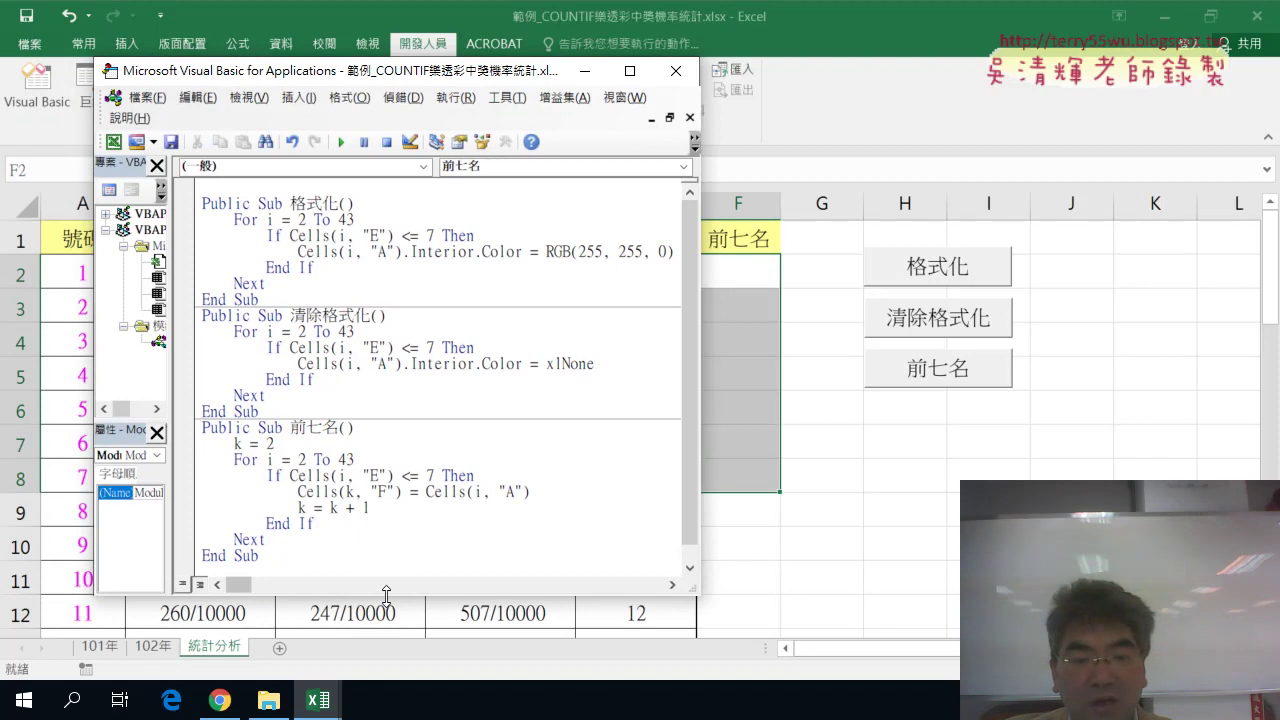
left_click_drag(386, 596, 382, 632)
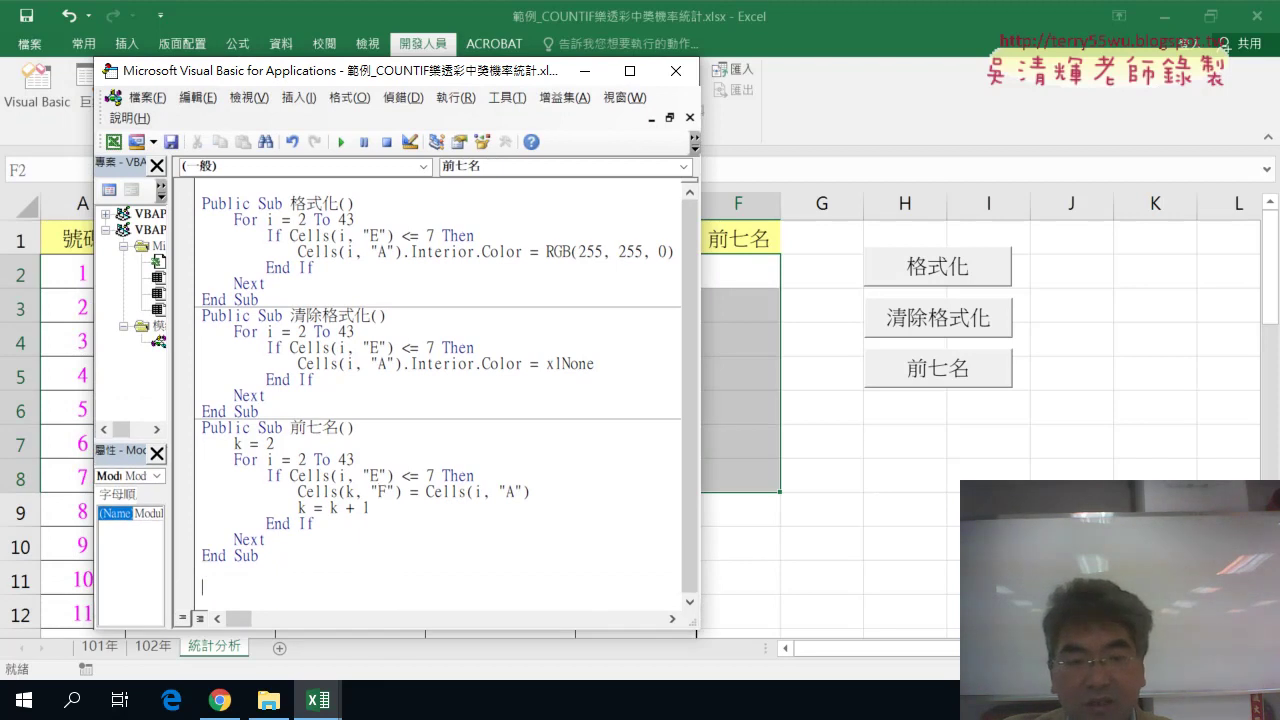
scroll(401, 510, "down", 1)
scroll(401, 510, "down", 1)
scroll(401, 510, "down", 1)
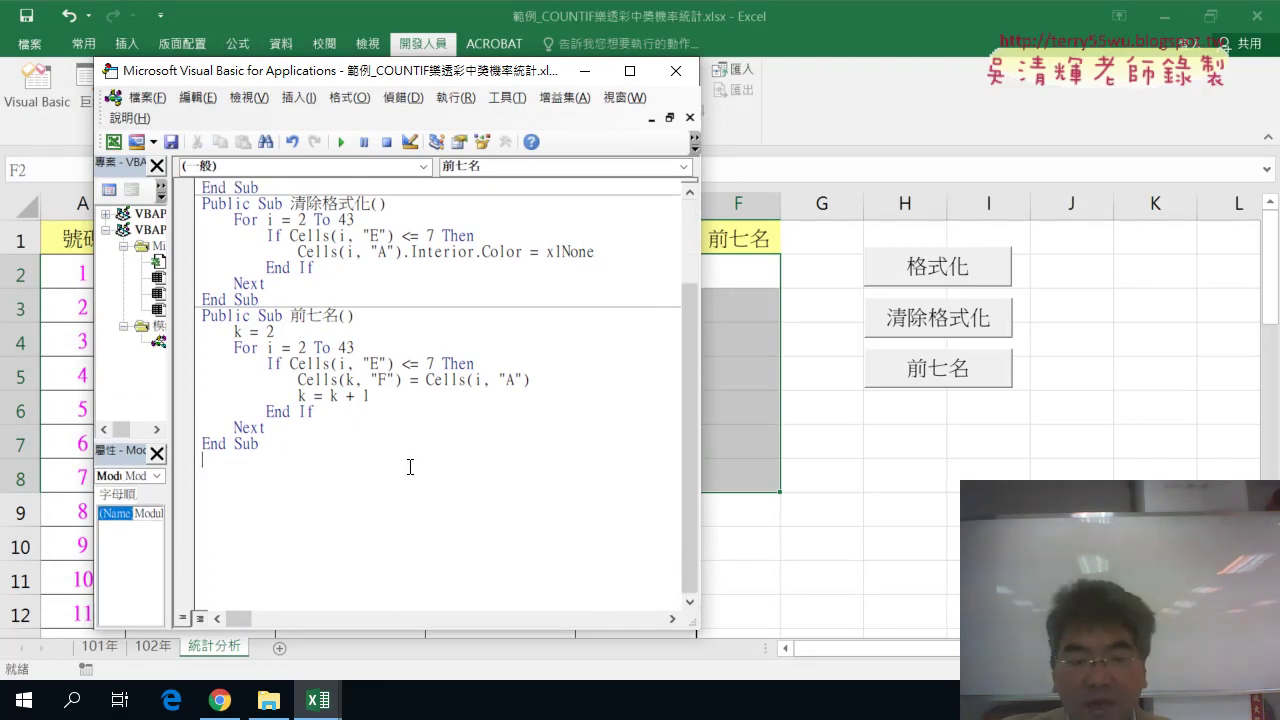
- Step through 前七名 with F8 past k = 2 and the For loop to the column E rank test
key("F8")
key("F8")
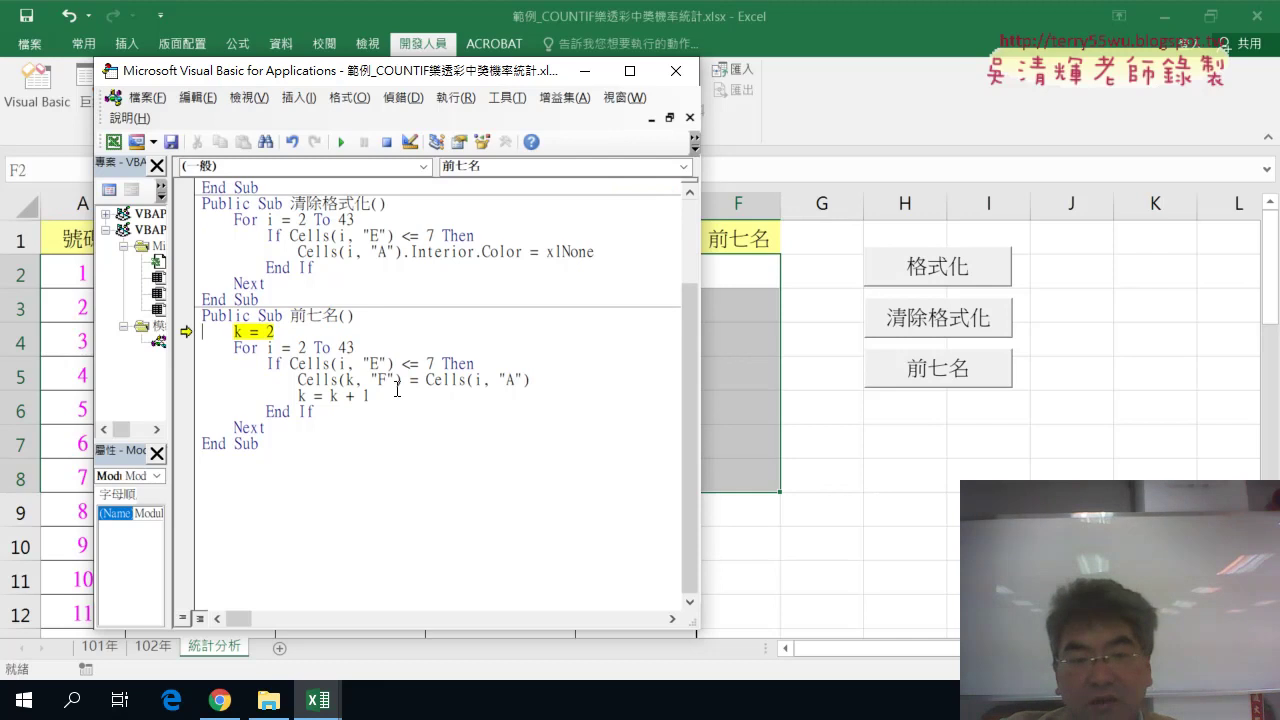
key("F8")
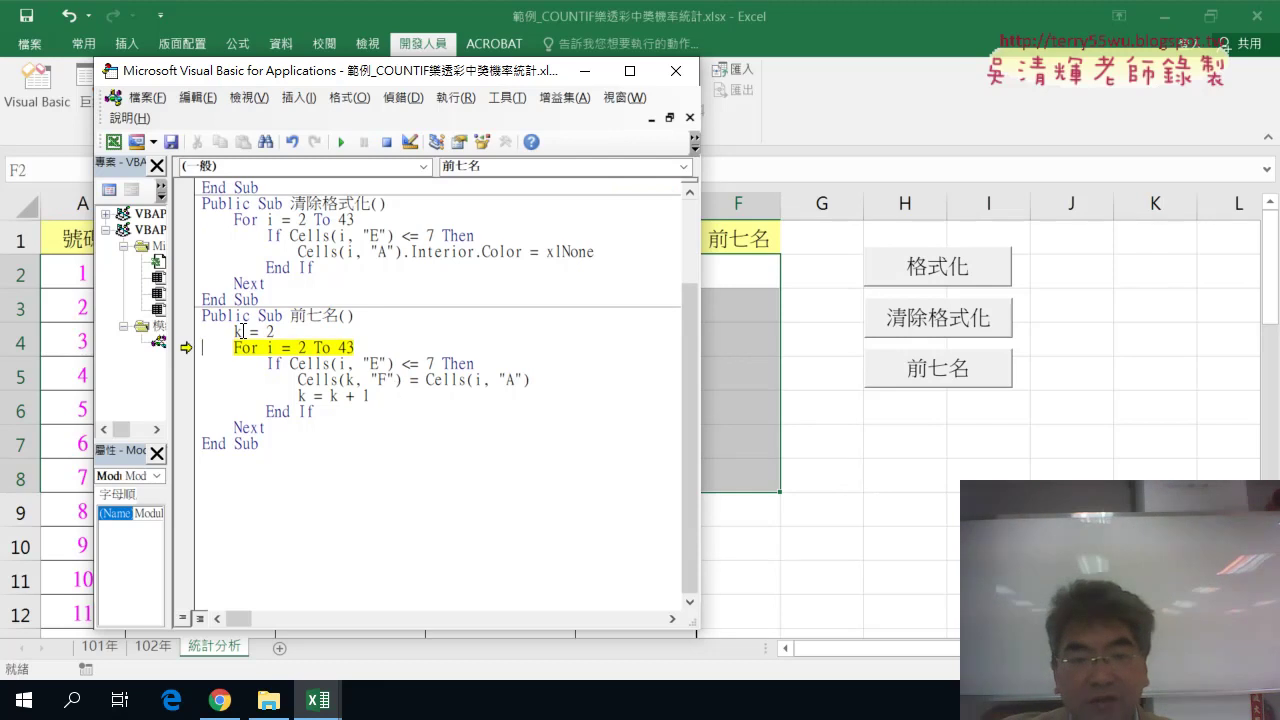
key("F8")
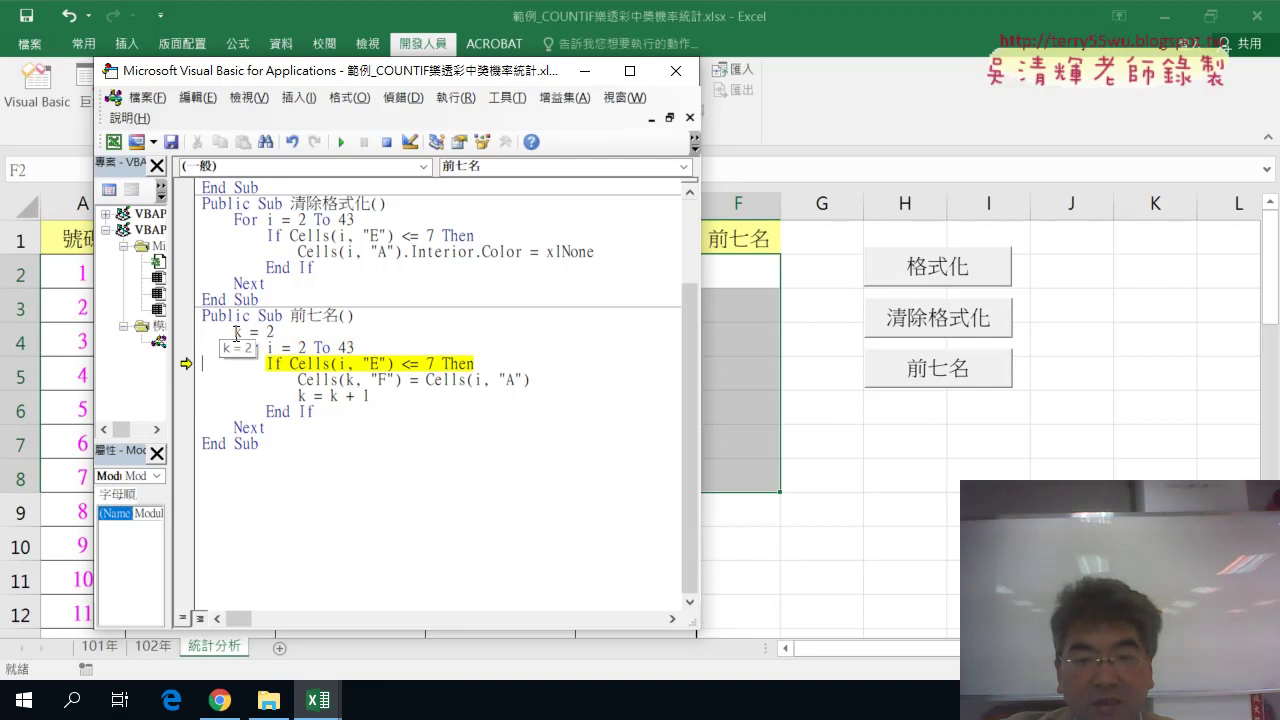
key("F8")
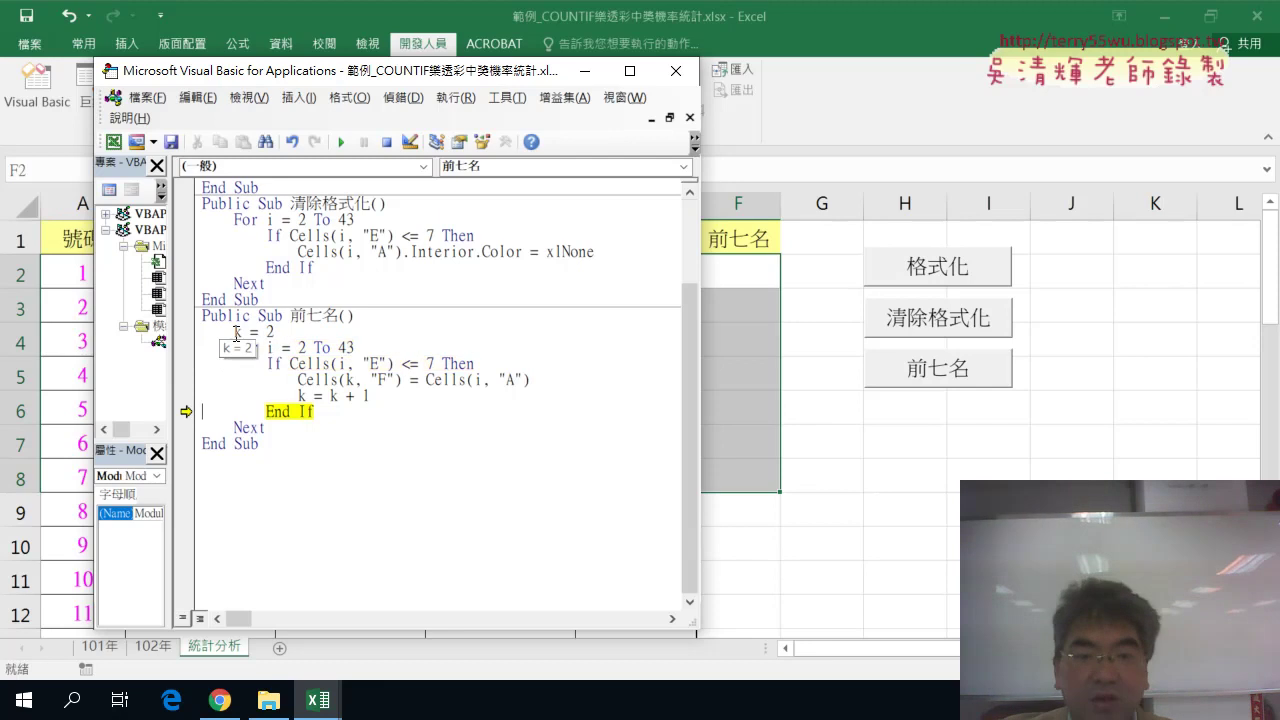
- Set a breakpoint on the copy line, run to it, and step once so F2 receives 12
left_click(186, 380)
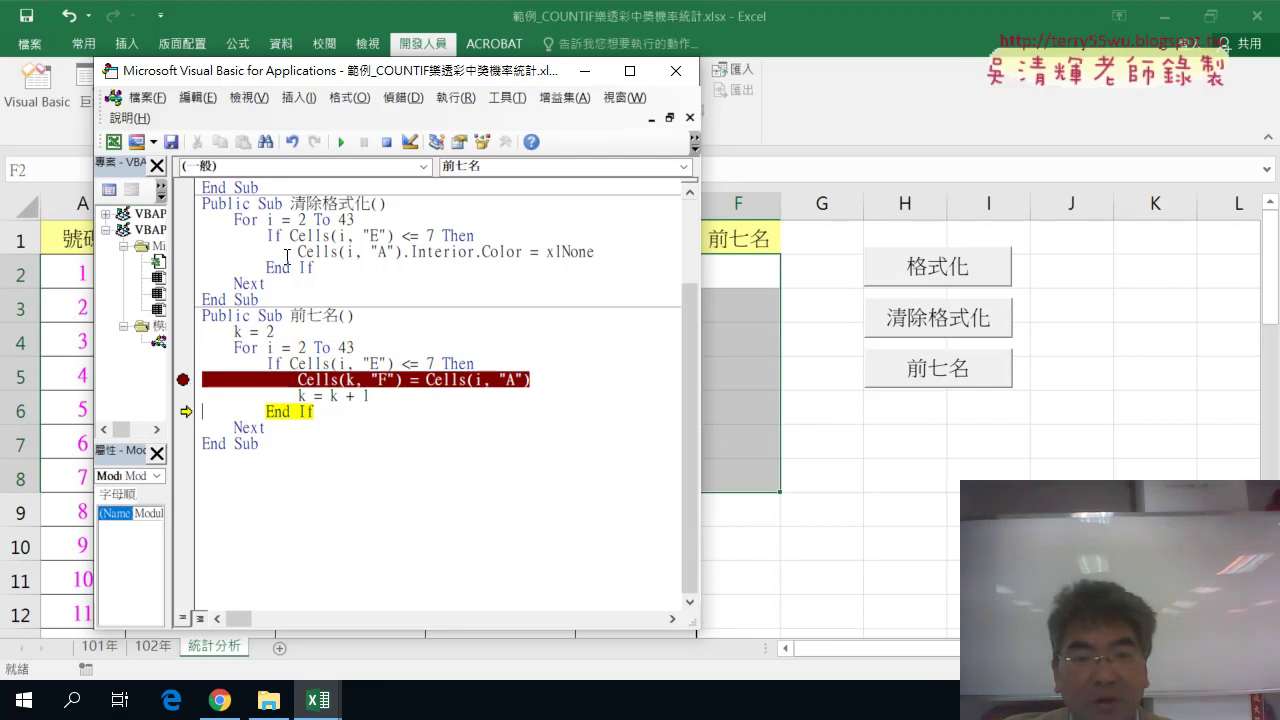
left_click(341, 142)
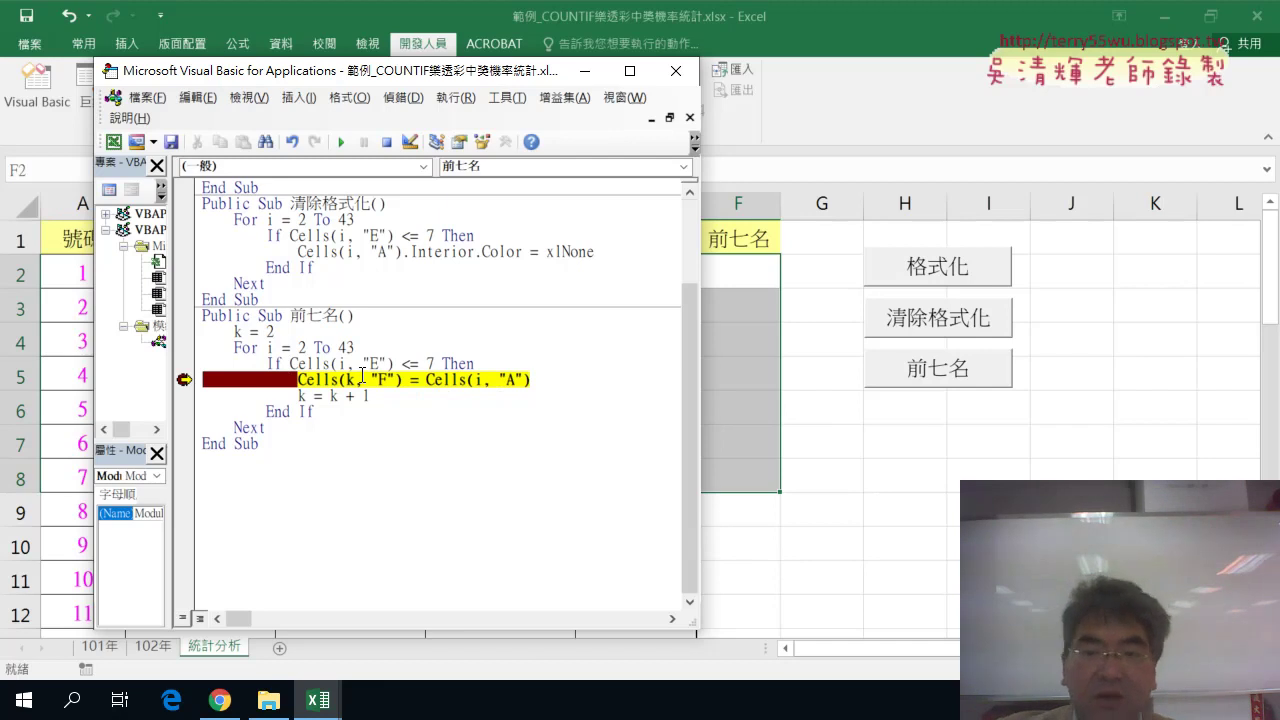
key("F8")
- Inspect the values of Cells(i, "A") and Cells(k, "F"), confirming Cells(i, "A") holds 12
left_click_drag(425, 380, 530, 380)
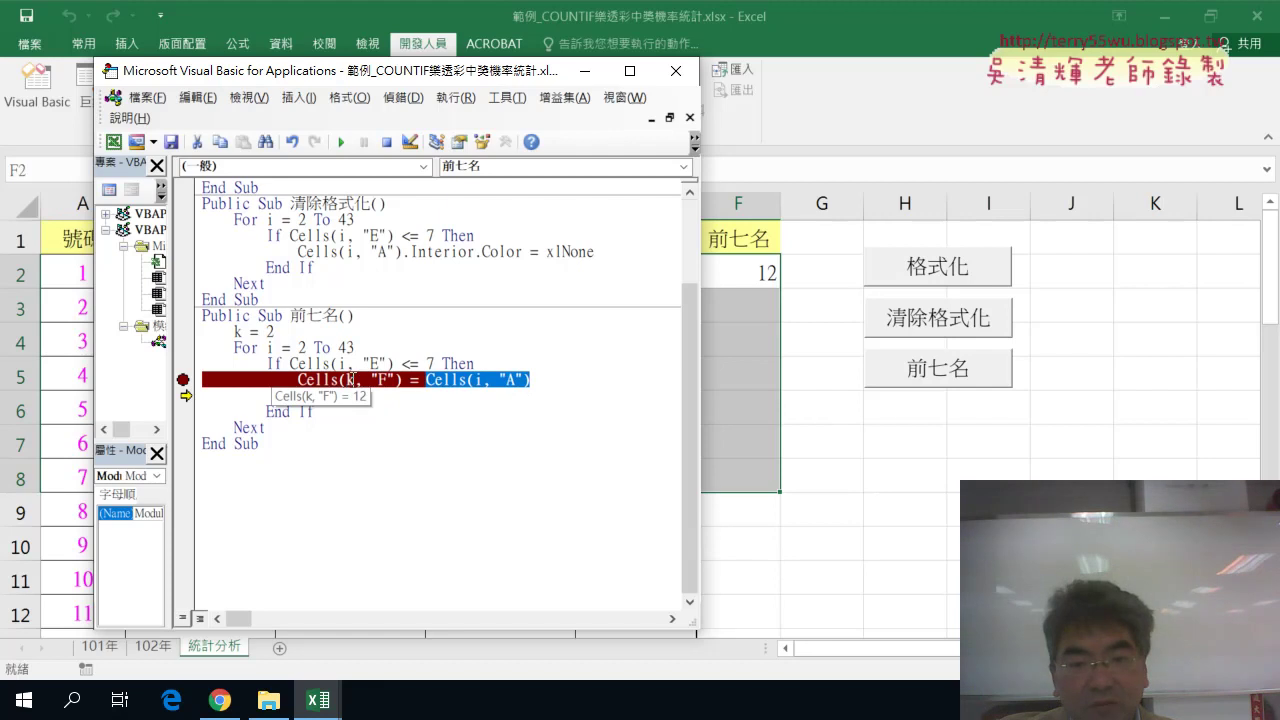
left_click_drag(401, 380, 299, 380)
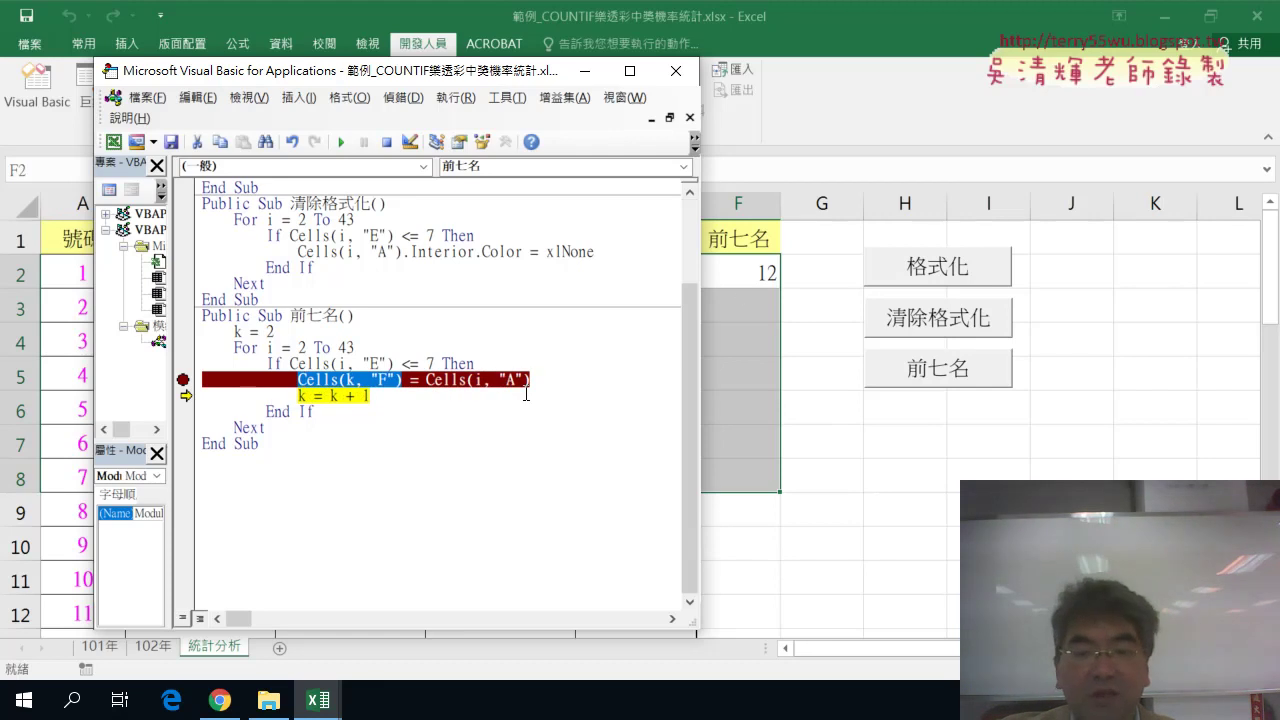
left_click_drag(543, 380, 428, 380)
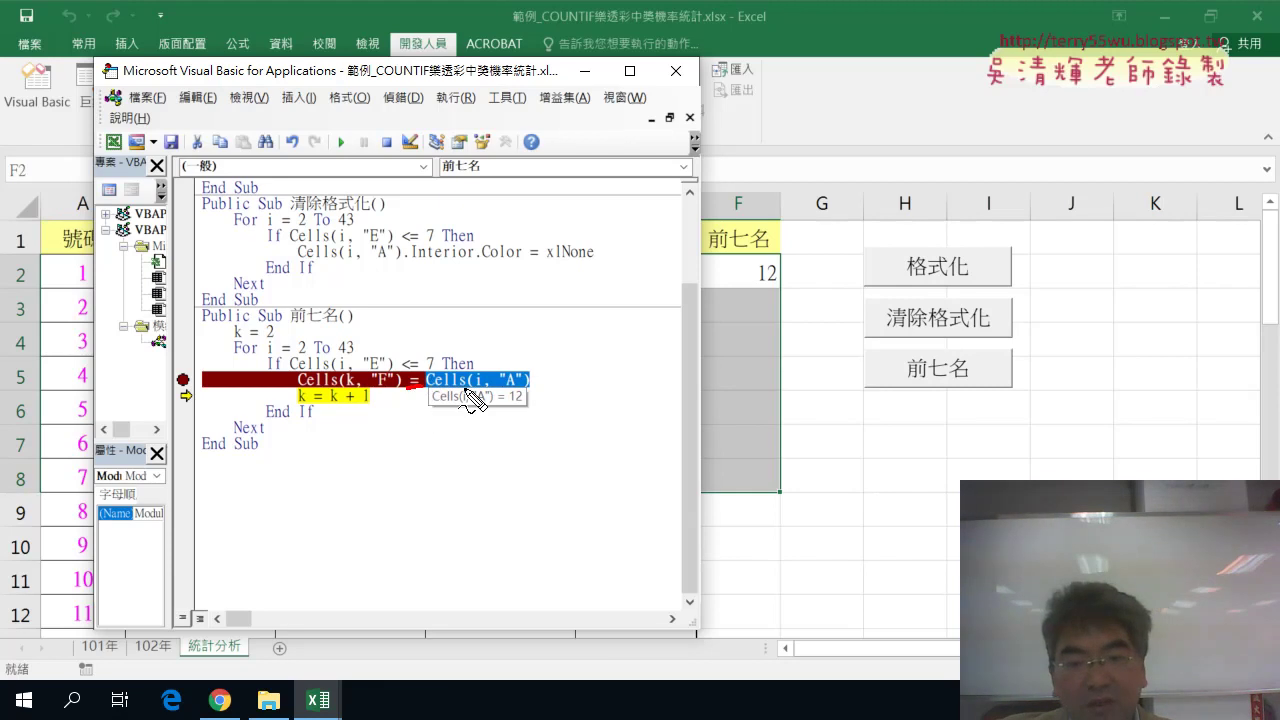
left_click_drag(495, 384, 388, 384)
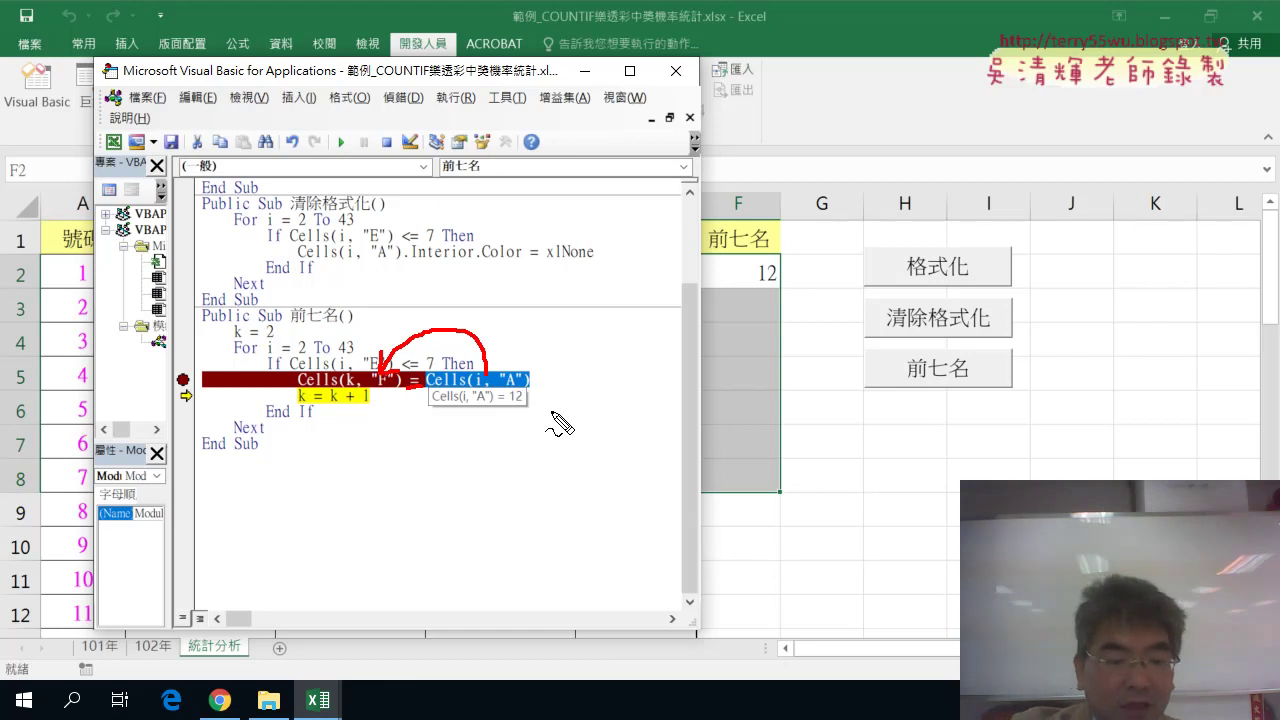
key("Escape")
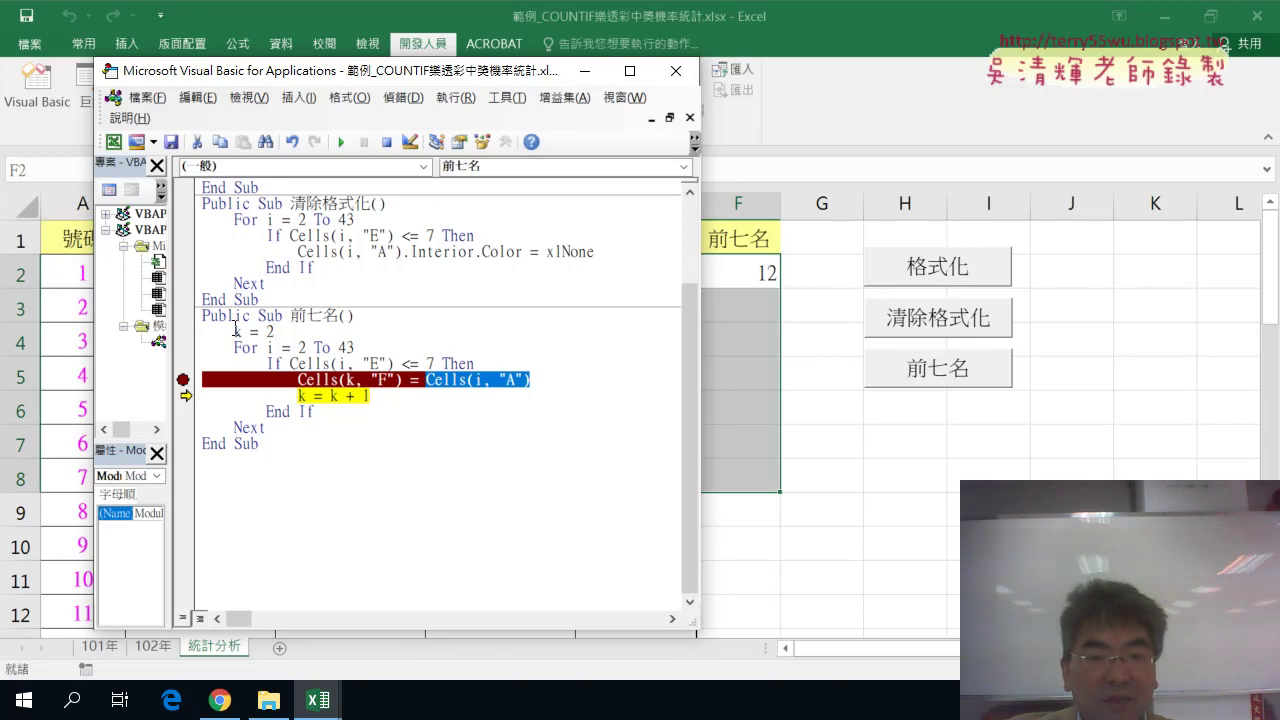
- Check k + 1, step k = k + 1 so k becomes 3, then continue to the breakpoint
left_click_drag(371, 396, 333, 398)
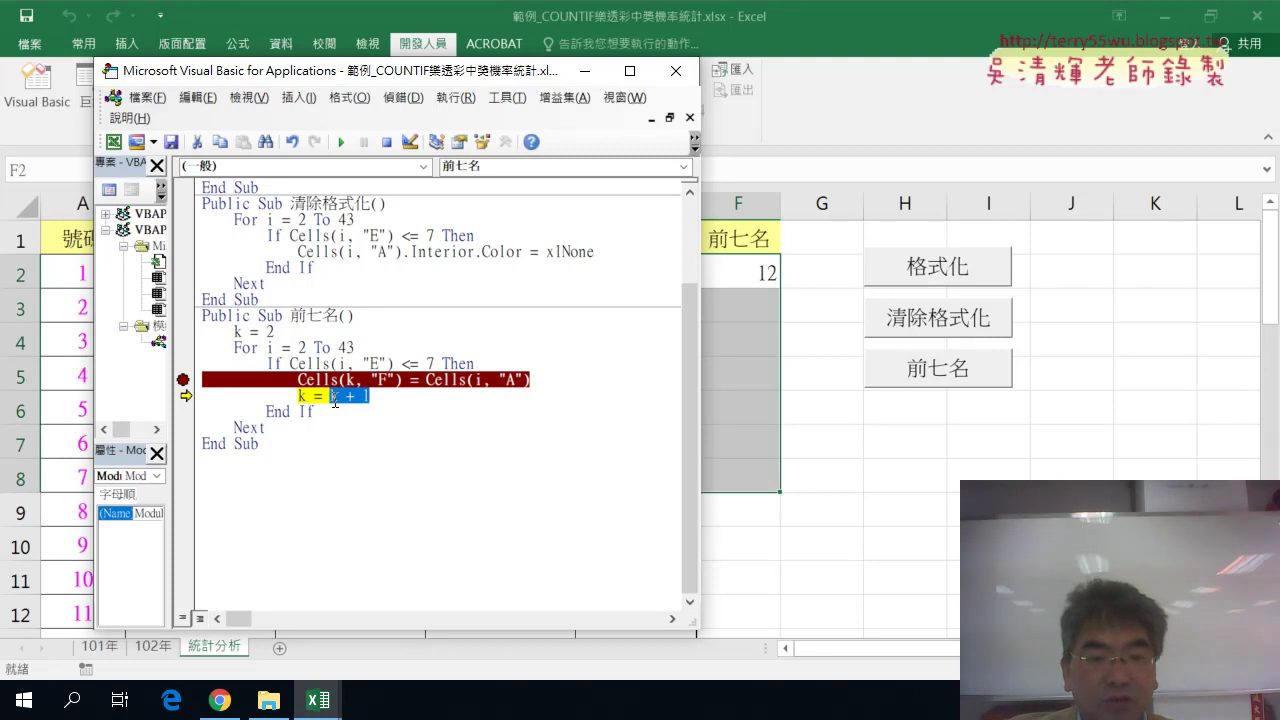
left_click(417, 390)
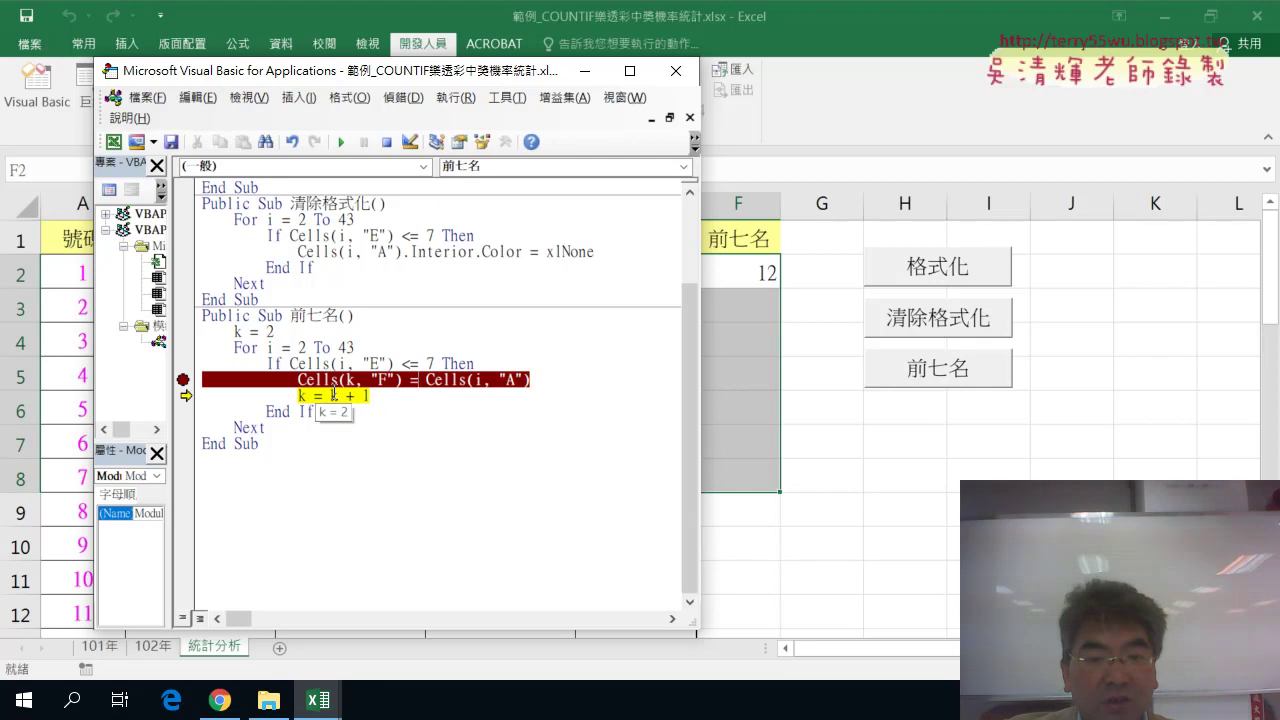
left_click_drag(371, 396, 331, 397)
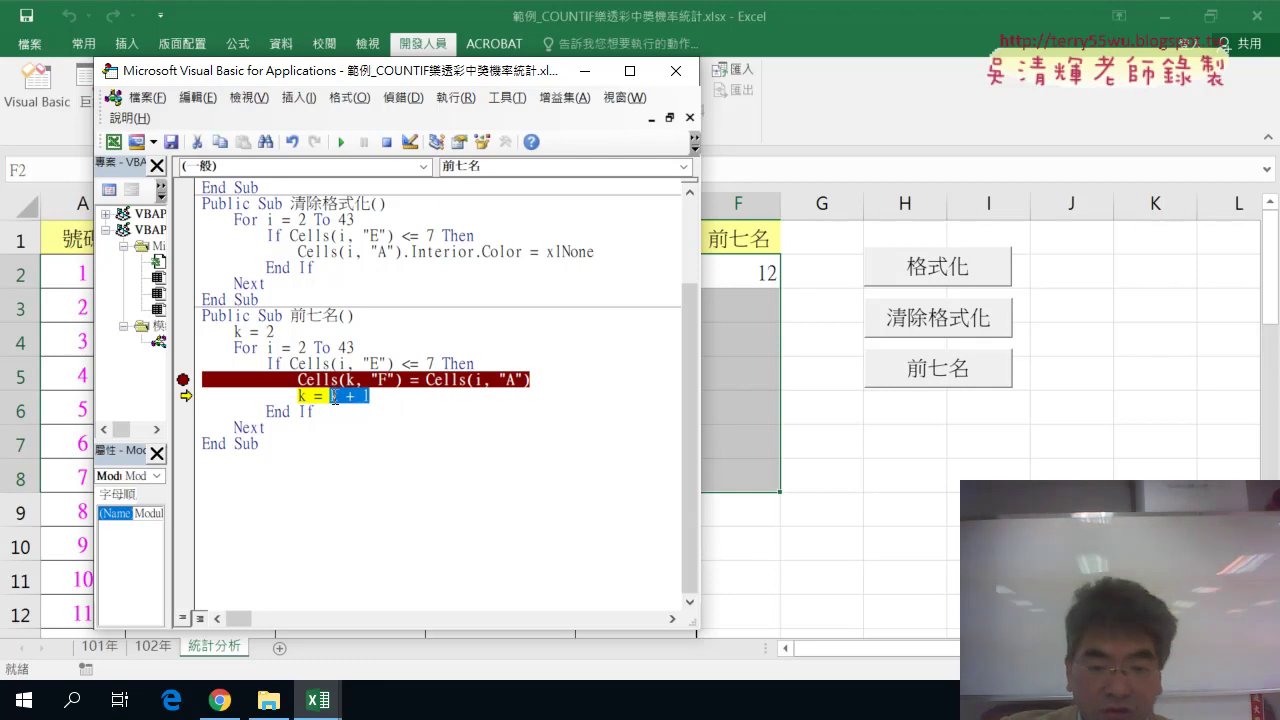
key("F8")
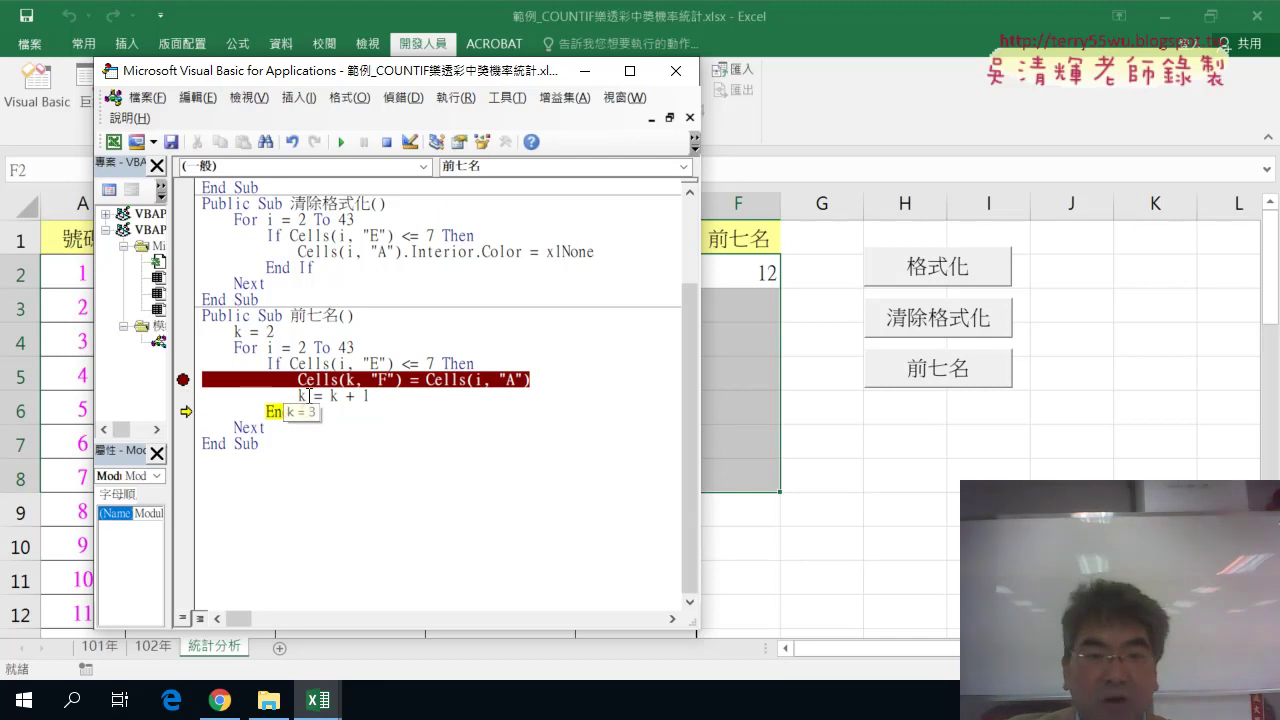
left_click(341, 141)
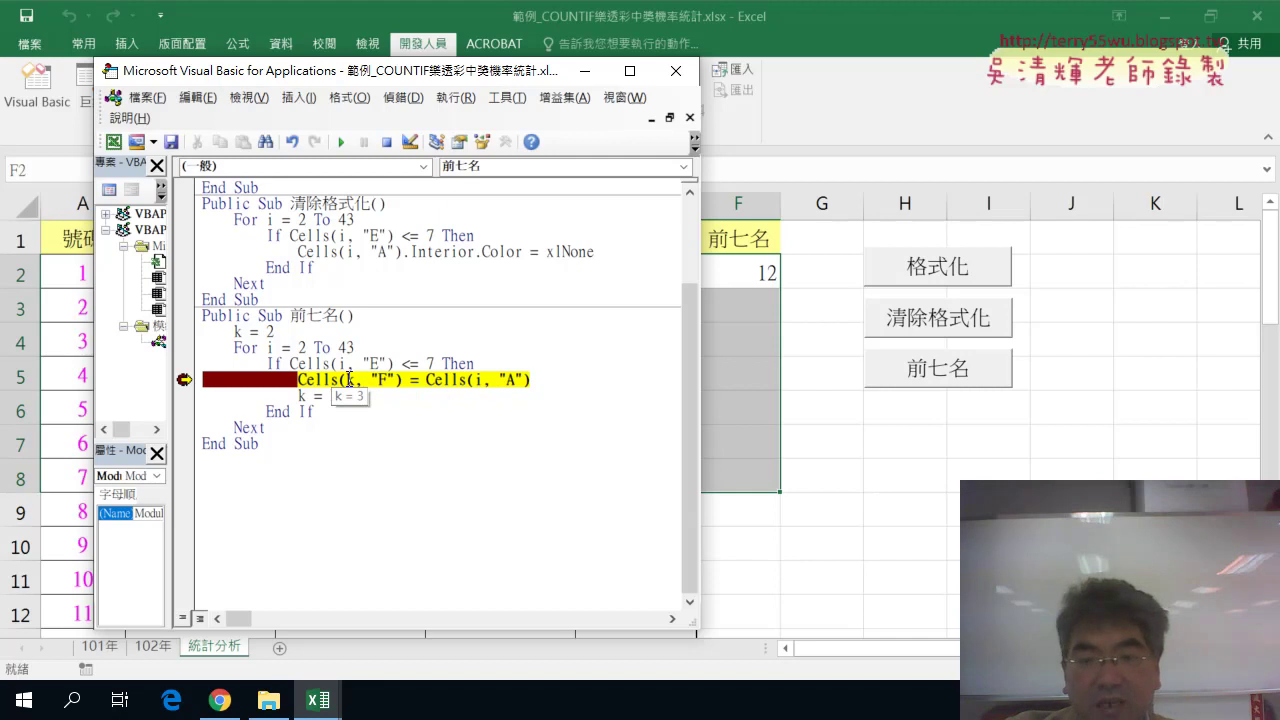
- Step the copy of 21 into F3 and the k increment, remove the breakpoint, and finish the macro
key("F8")
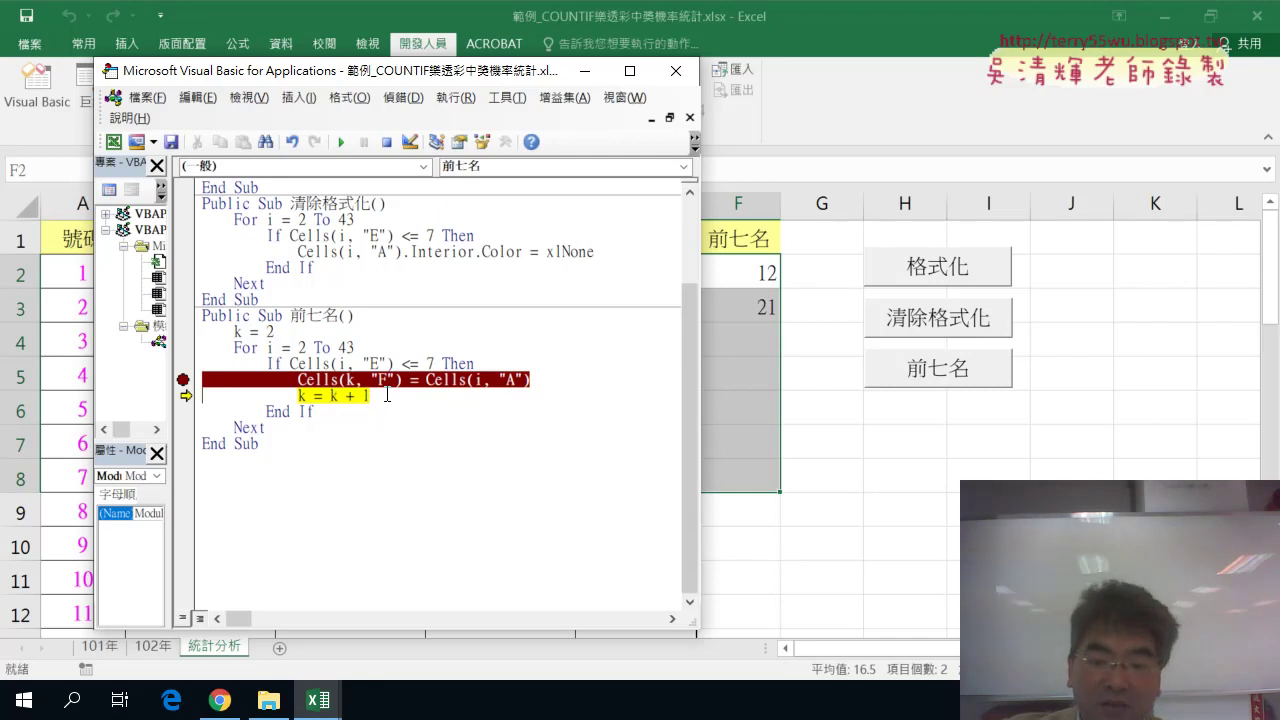
key("F8")
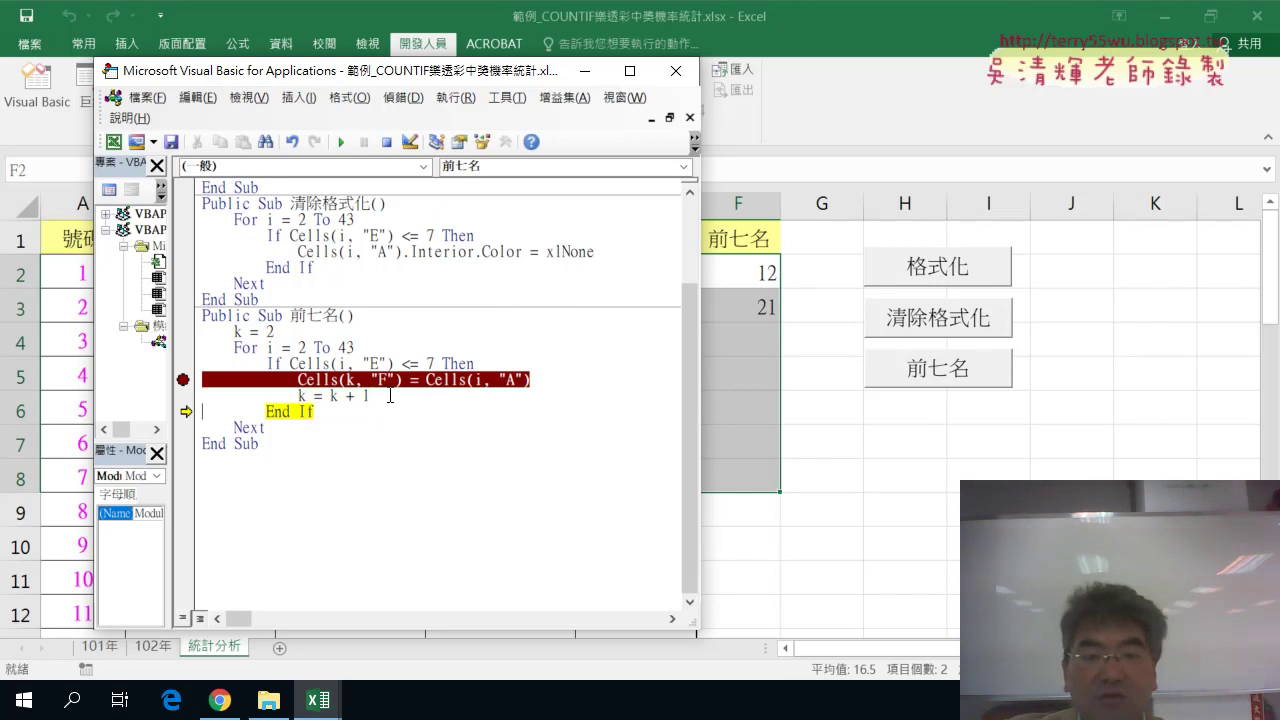
mouse_move(303, 396)
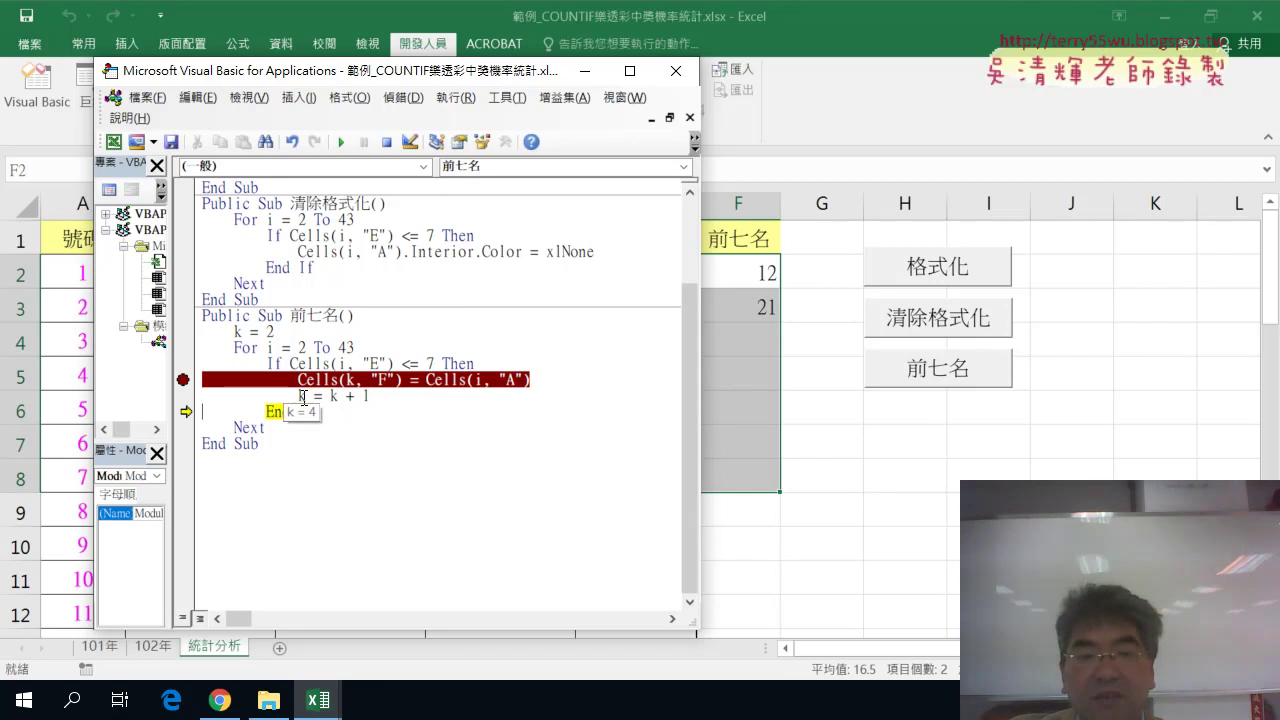
left_click(183, 379)
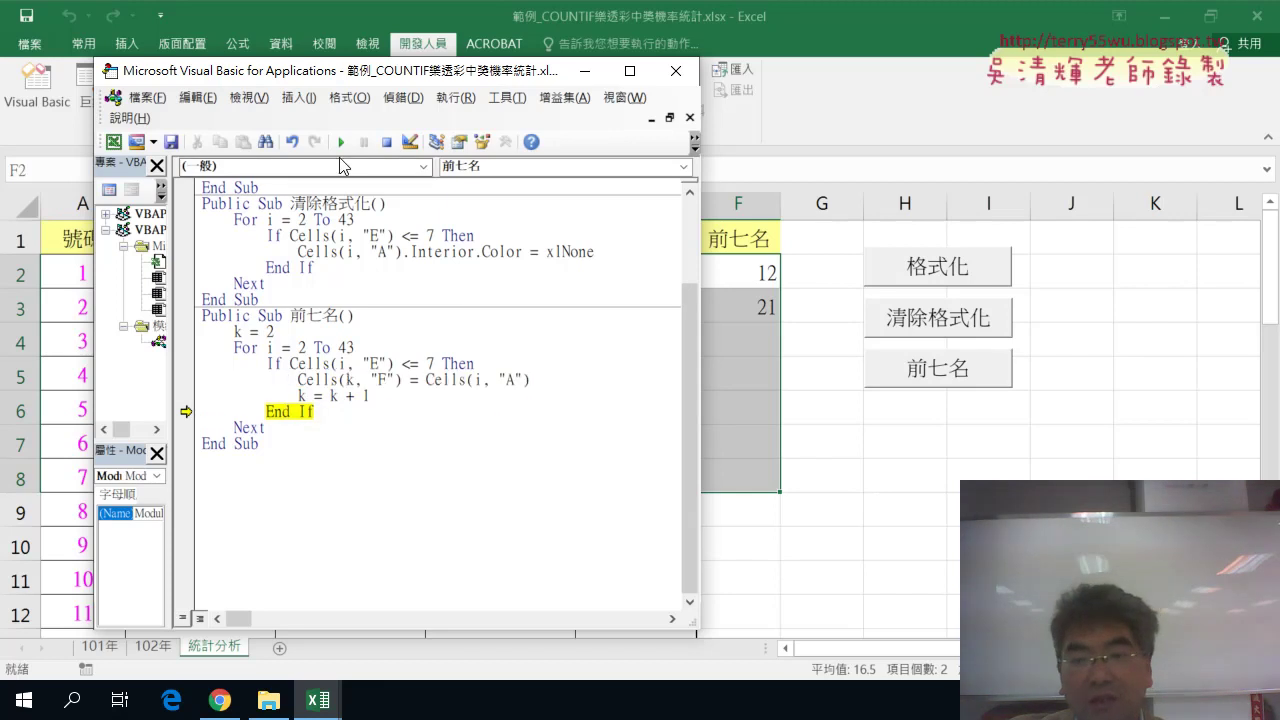
left_click(342, 147)
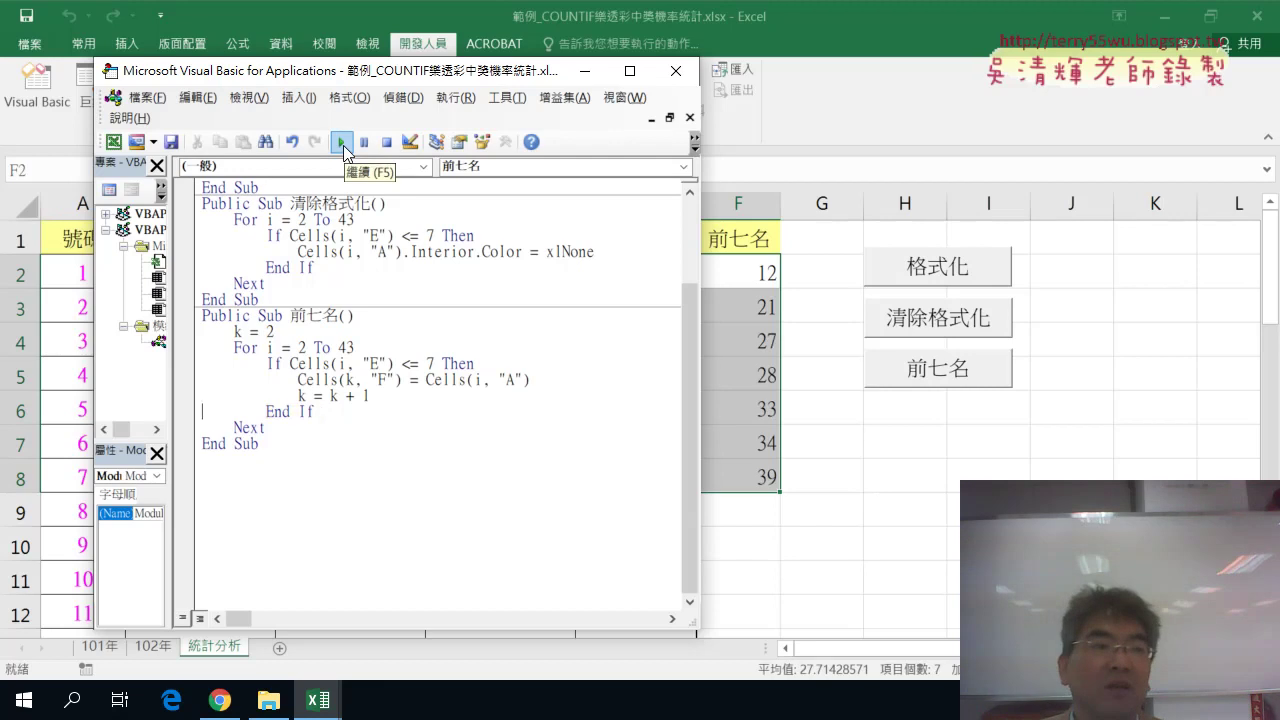